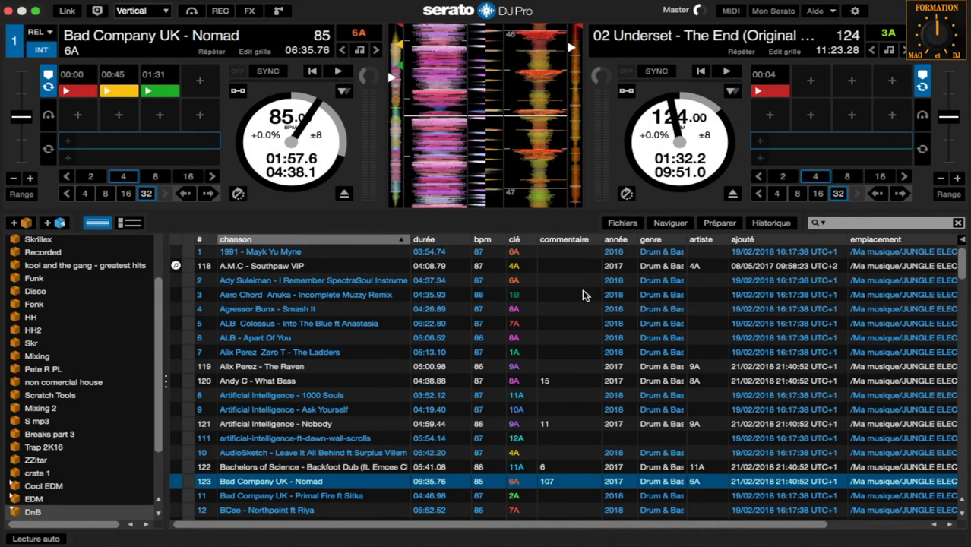
Switch to iTunes to view the star ratings in the Extrawelt playlist, and return to Serato DJ Pro.
key("super+Tab")
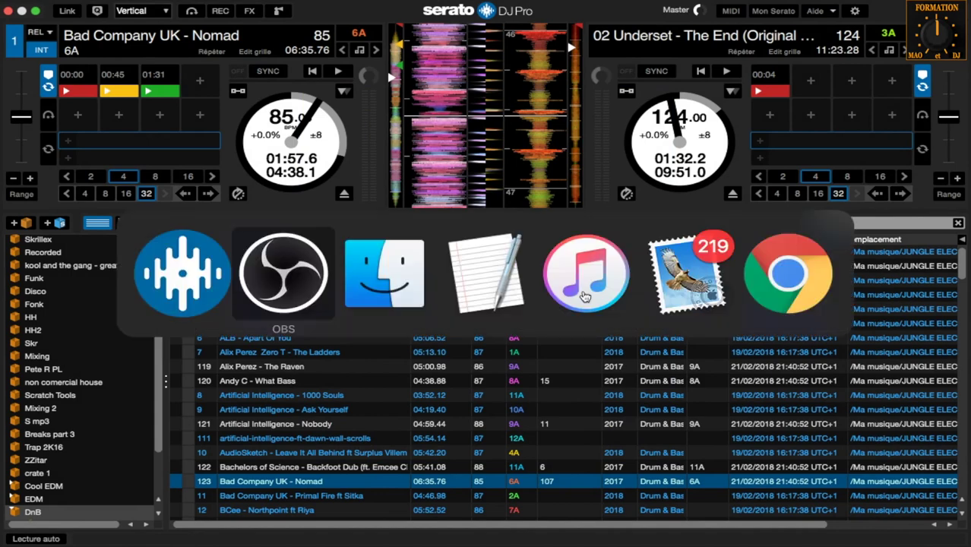
key("super+Tab")
key("super+Tab")
key("super+Tab")
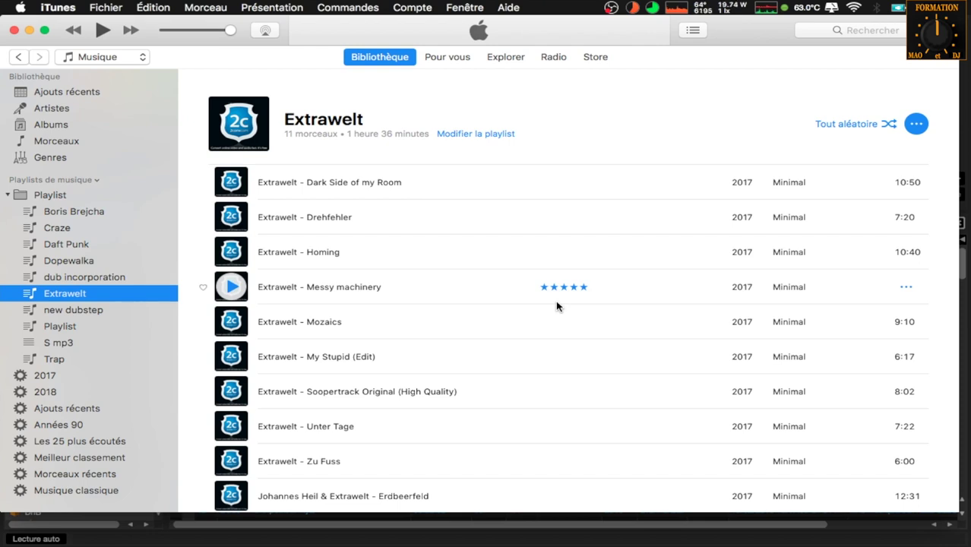
key("super+Tab")
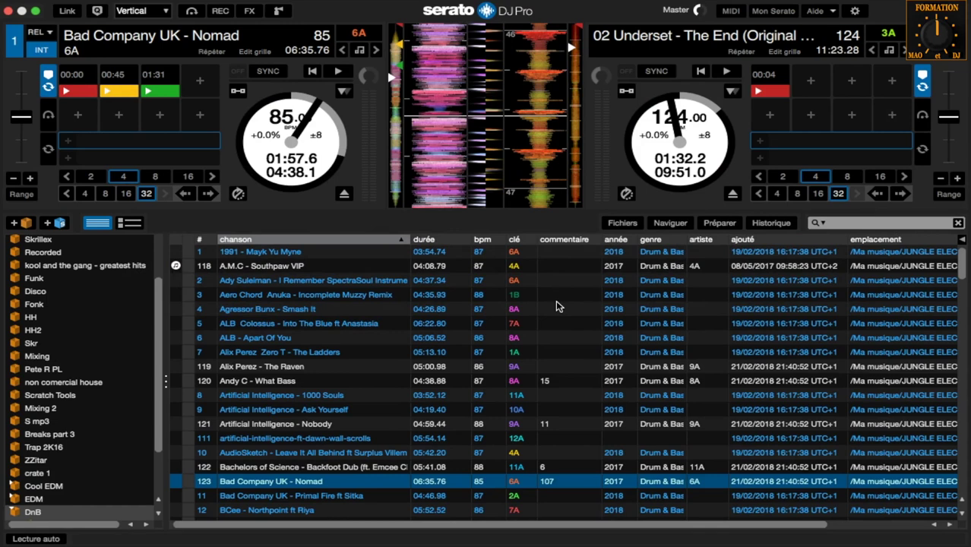
Look over the list of columns available for the track library, and close it without changing the selection.
right_click(575, 244)
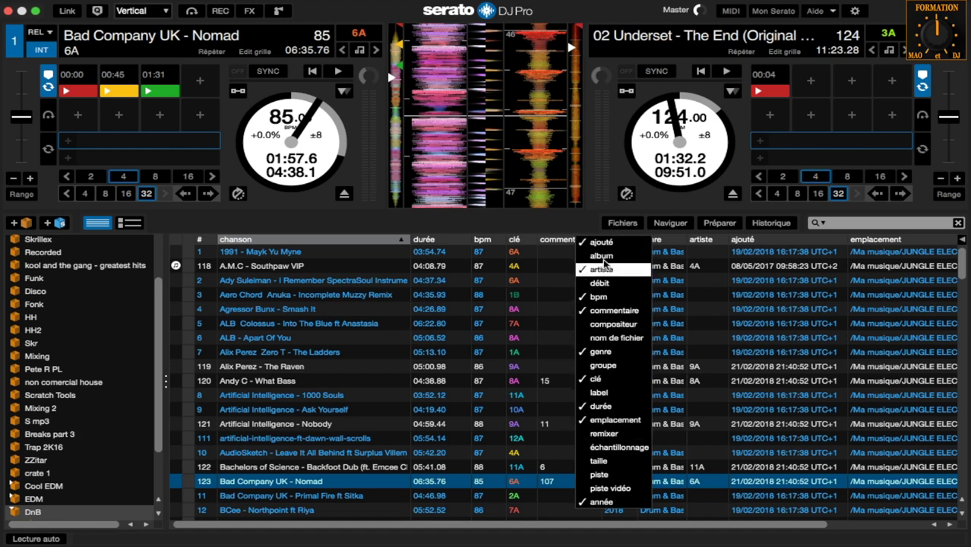
left_click(550, 231)
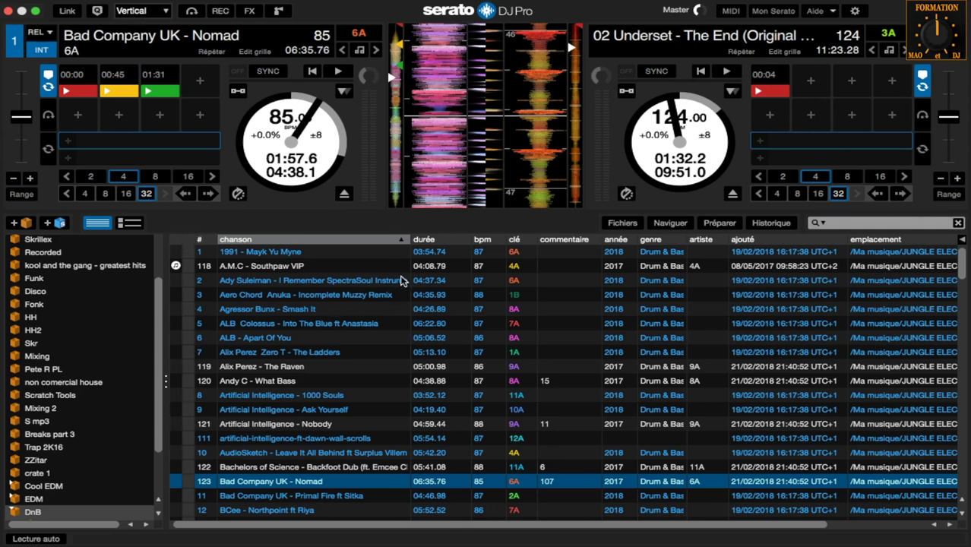
Try pink, yellow and light green colour labels in turn on the Bad Company UK - Nomad track.
left_click(188, 479)
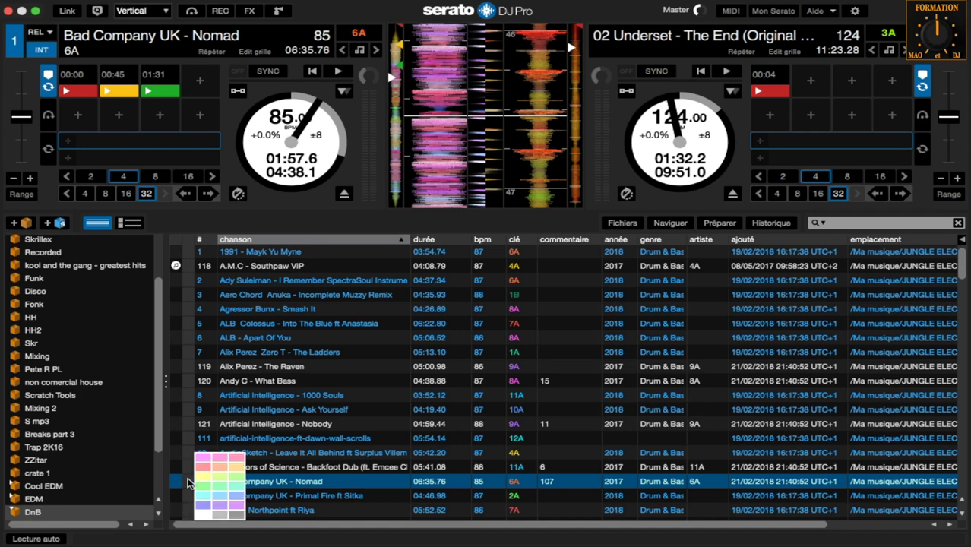
left_click(205, 458)
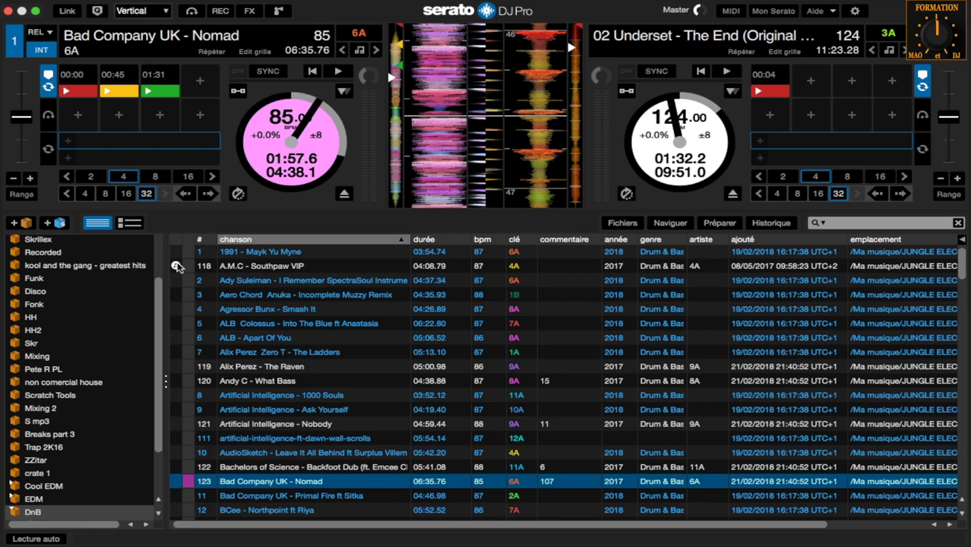
left_click(187, 482)
left_click(205, 481)
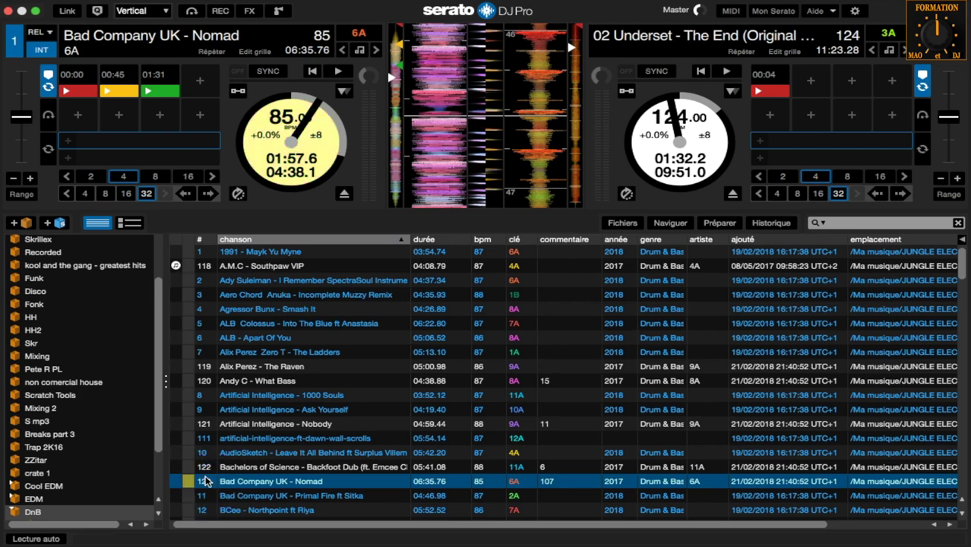
left_click(190, 482)
left_click(221, 480)
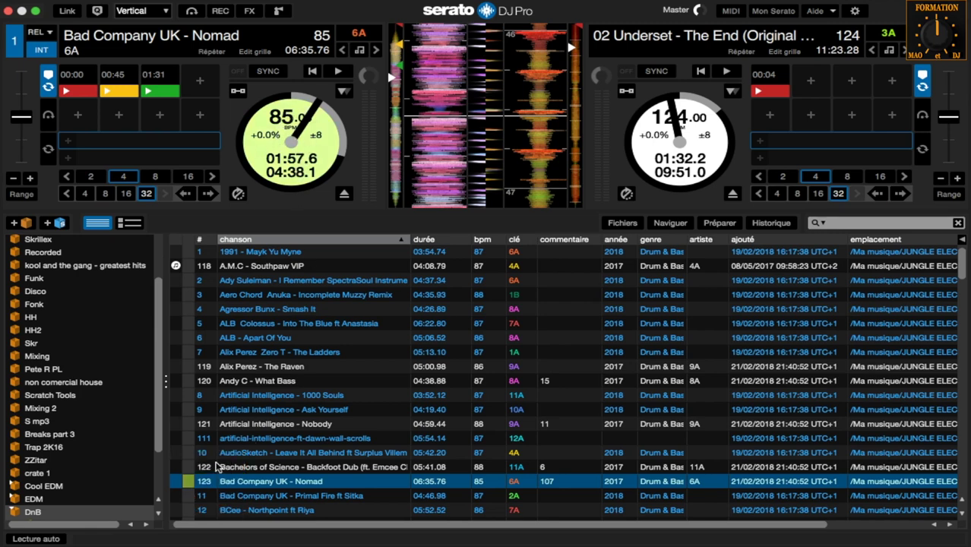
Try rose and violet-blue colour labels on the Bad Company UK - Nomad track, and reset its label to white.
left_click(188, 480)
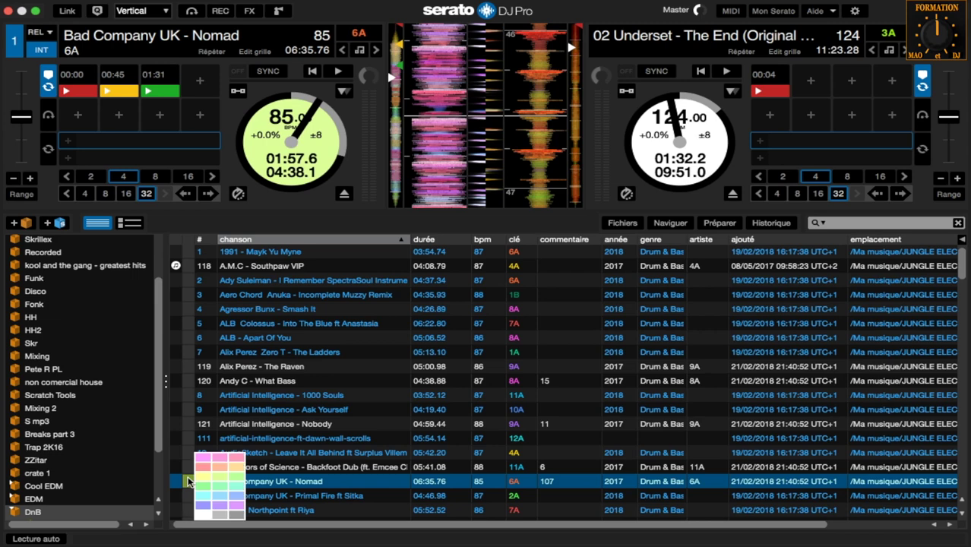
left_click(235, 459)
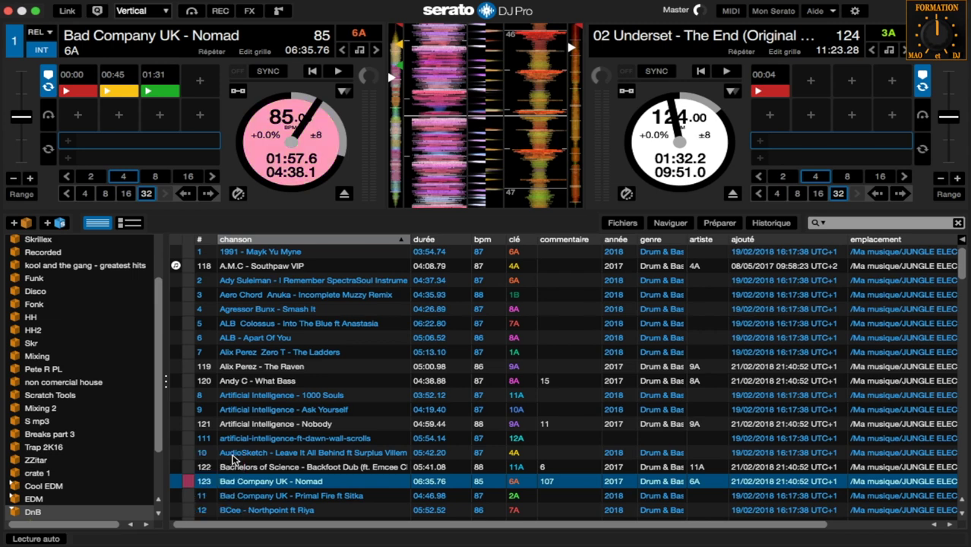
left_click(188, 482)
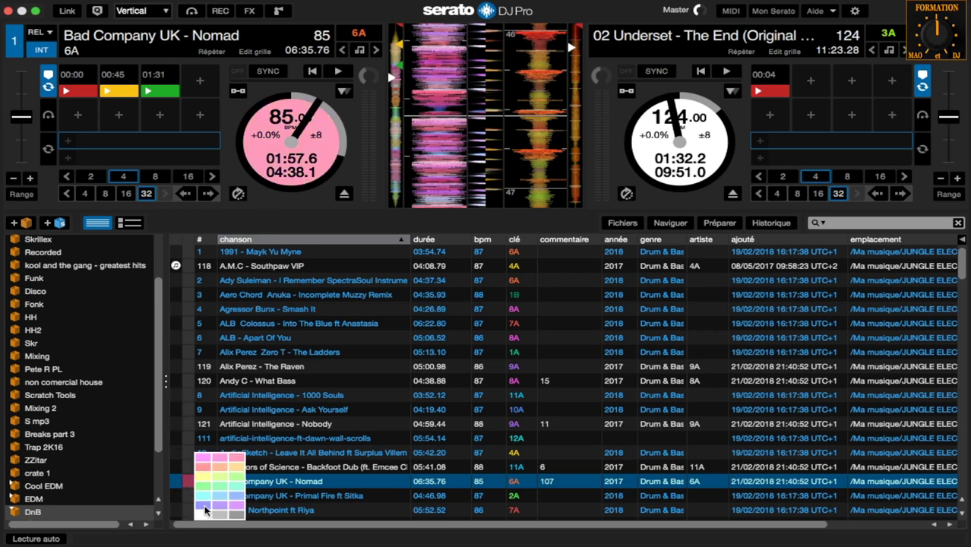
left_click(209, 507)
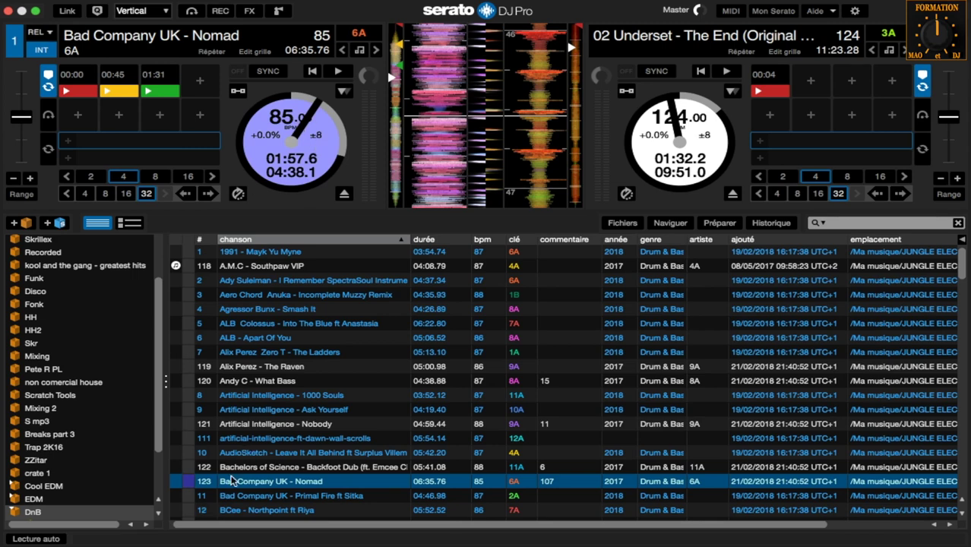
left_click(193, 483)
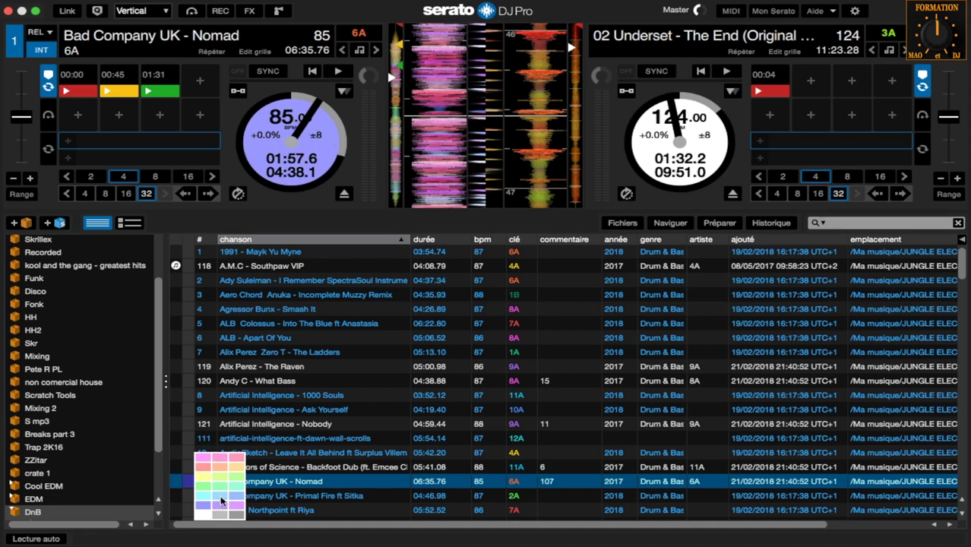
left_click(204, 517)
Add the remixer column to the track list and check it for the tracks of the DnB crate.
scroll(318, 416, "right", 3)
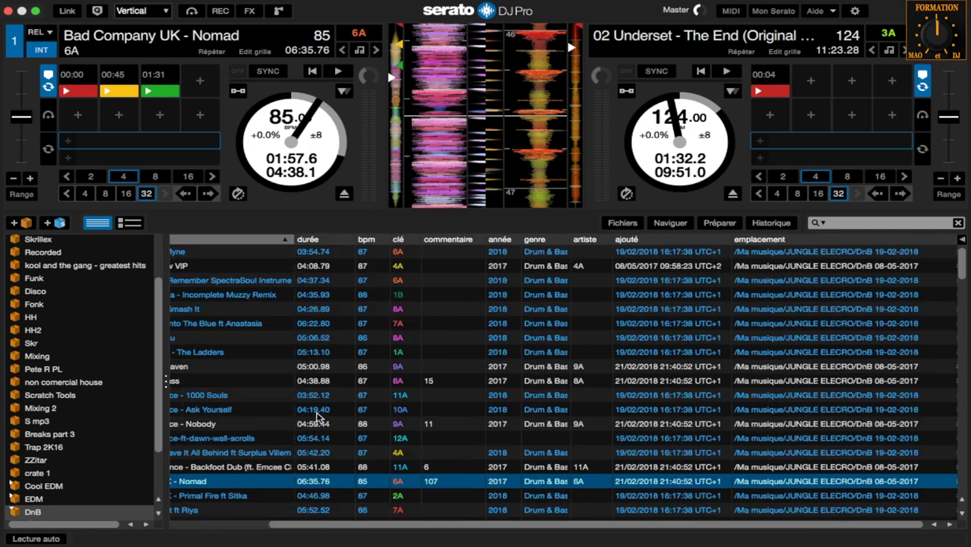
right_click(712, 236)
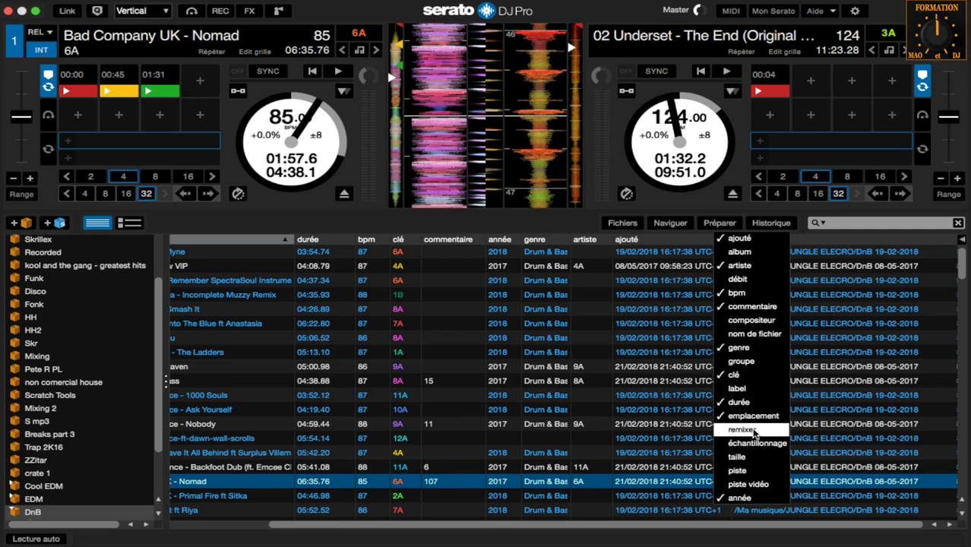
left_click(749, 430)
scroll(617, 375, "right", 5)
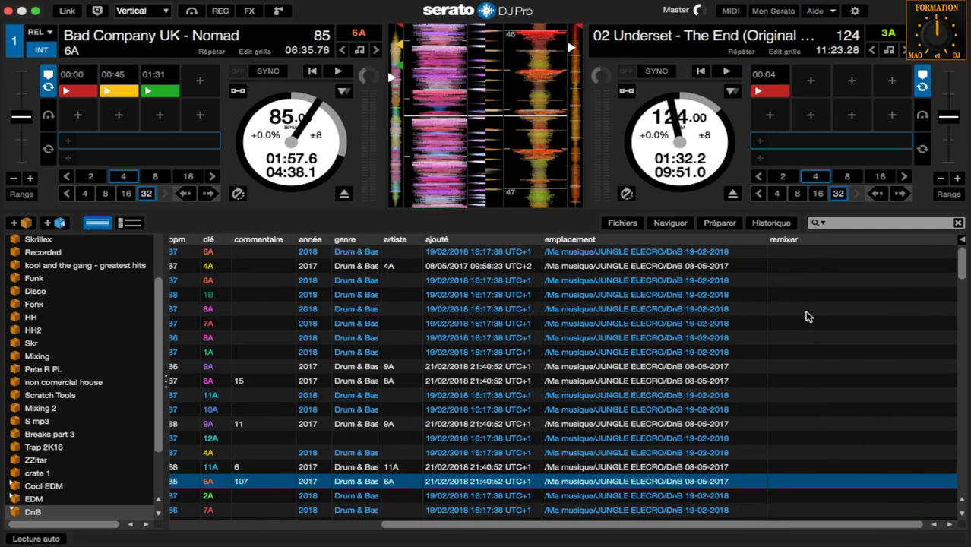
scroll(808, 323, "down", 10)
scroll(809, 324, "down", 3)
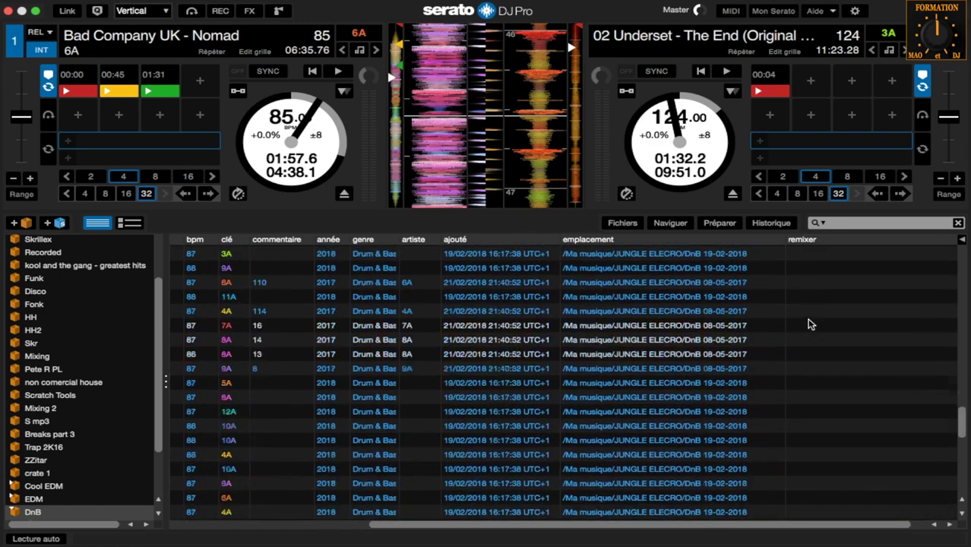
scroll(808, 324, "up", 5)
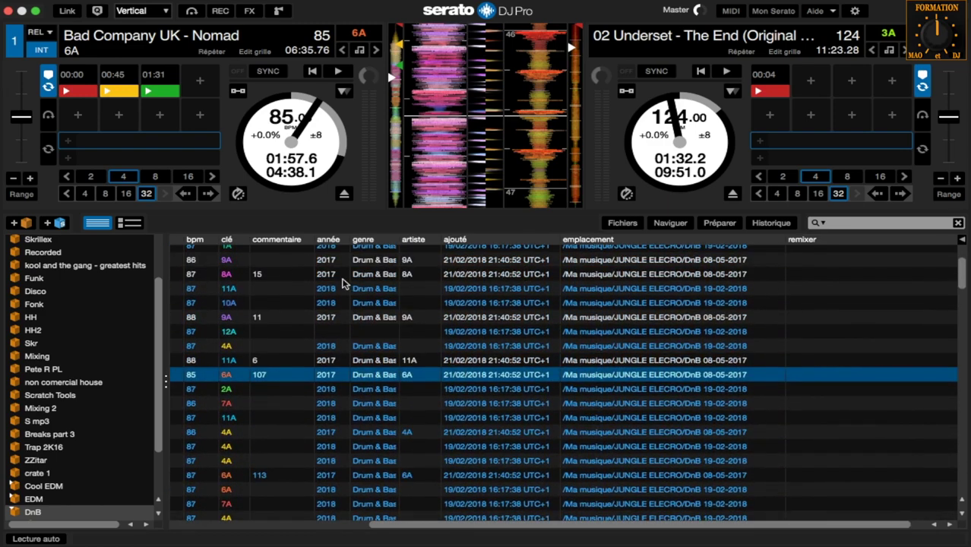
Open the full library (Tout...) and examine the remixer column for existing entries across all tracks.
scroll(61, 373, "up", 5)
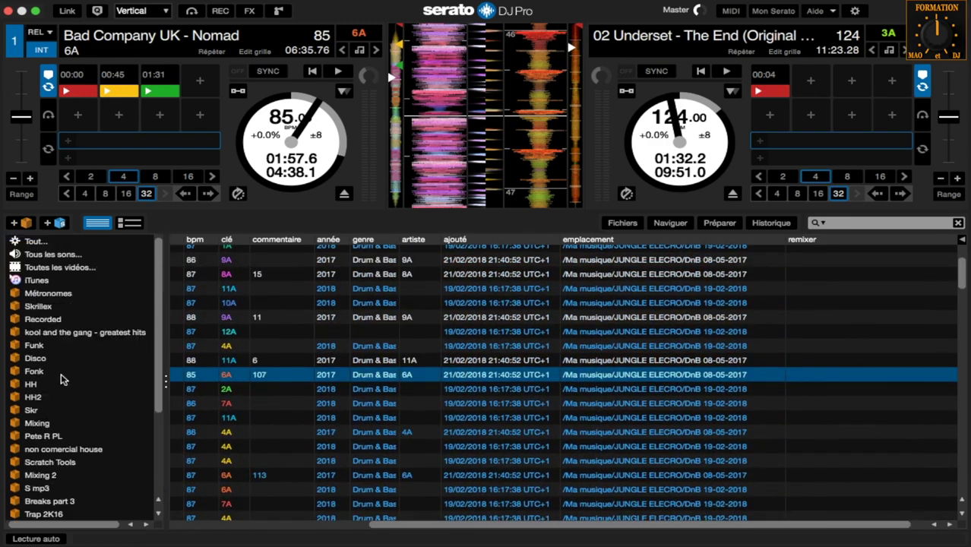
left_click(36, 243)
scroll(646, 325, "right", 5)
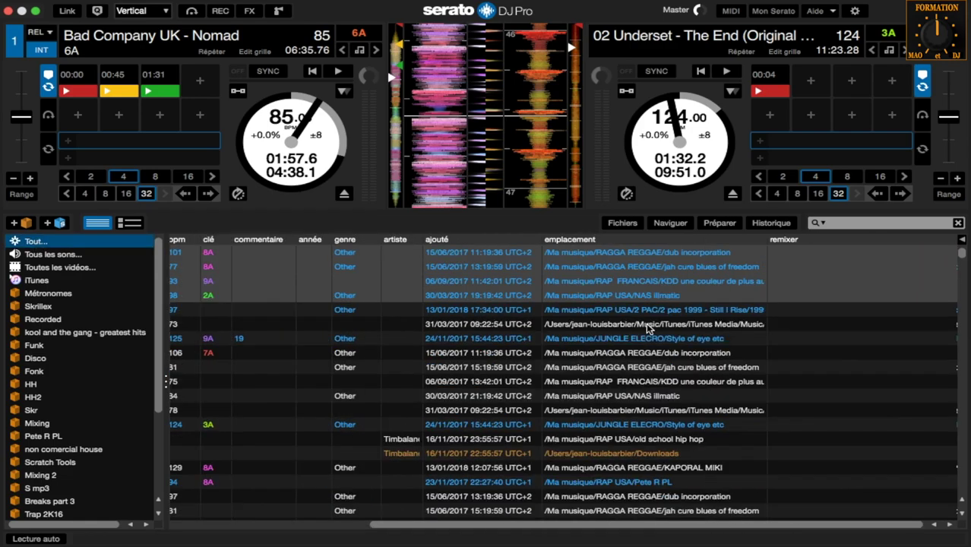
scroll(849, 285, "down", 3)
scroll(852, 287, "down", 15)
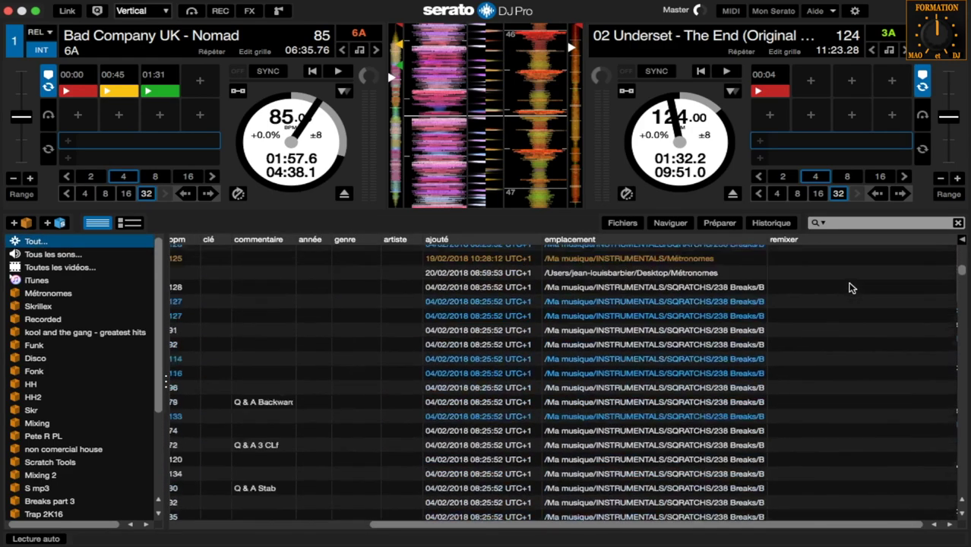
scroll(852, 287, "up", 20)
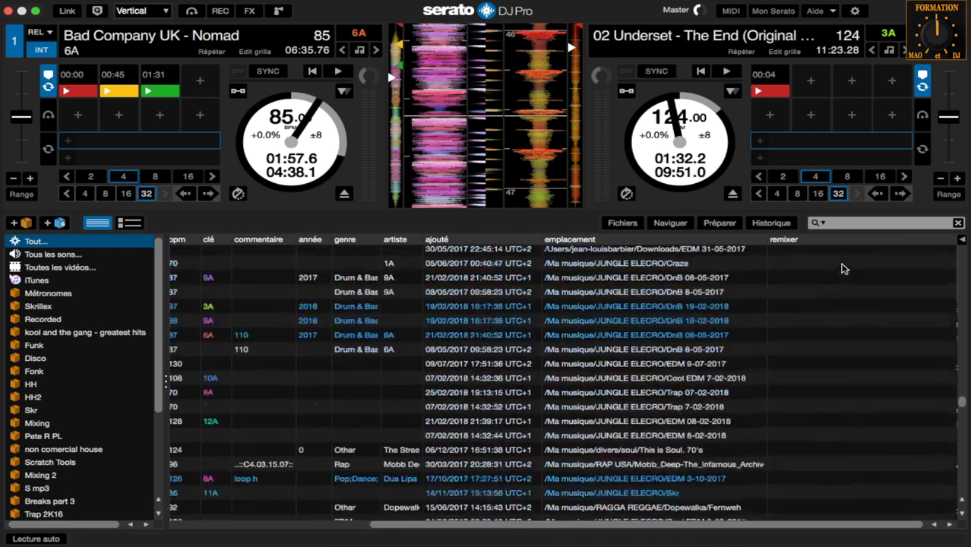
left_click(841, 356)
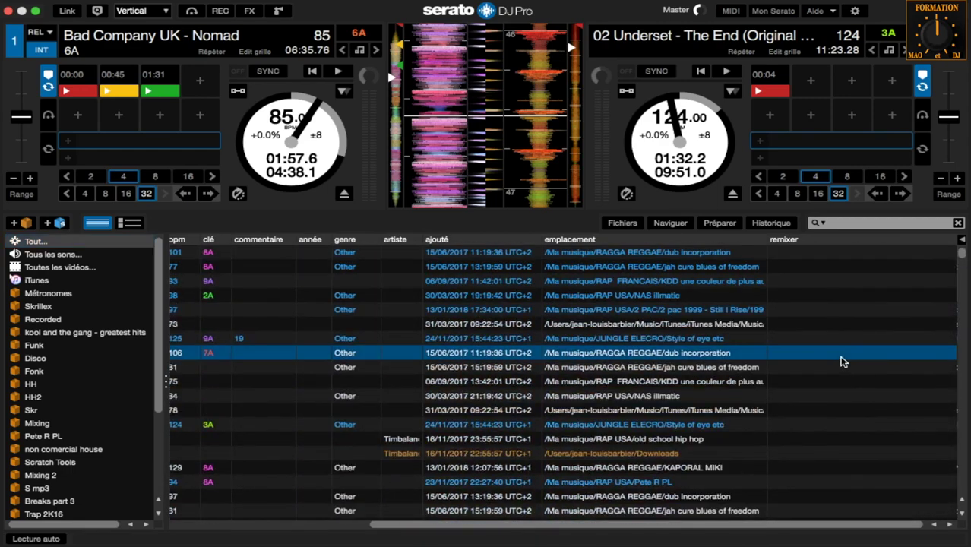
left_click(817, 252)
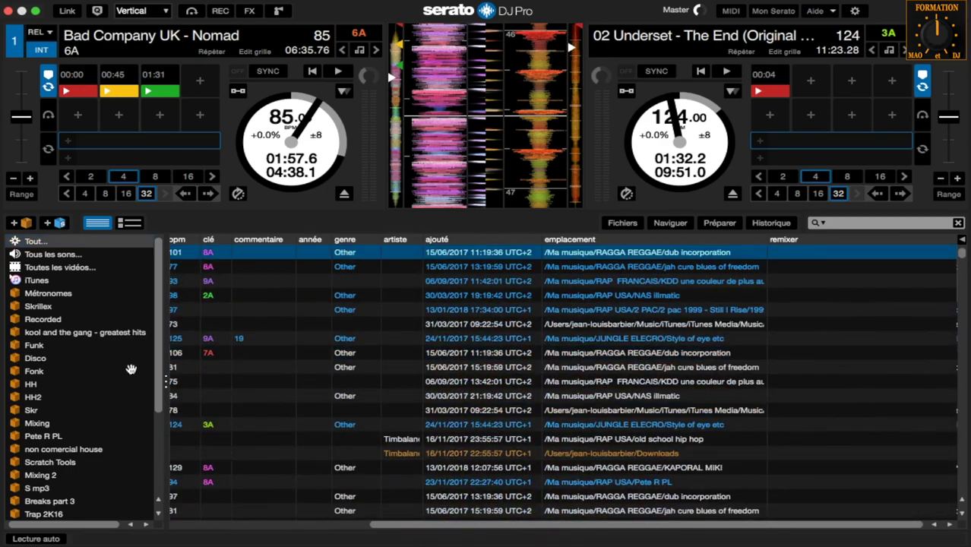
Return to the DnB crate and select the Bad Company UK - Nomad track at its remixer field.
scroll(114, 426, "down", 3)
scroll(117, 455, "down", 2)
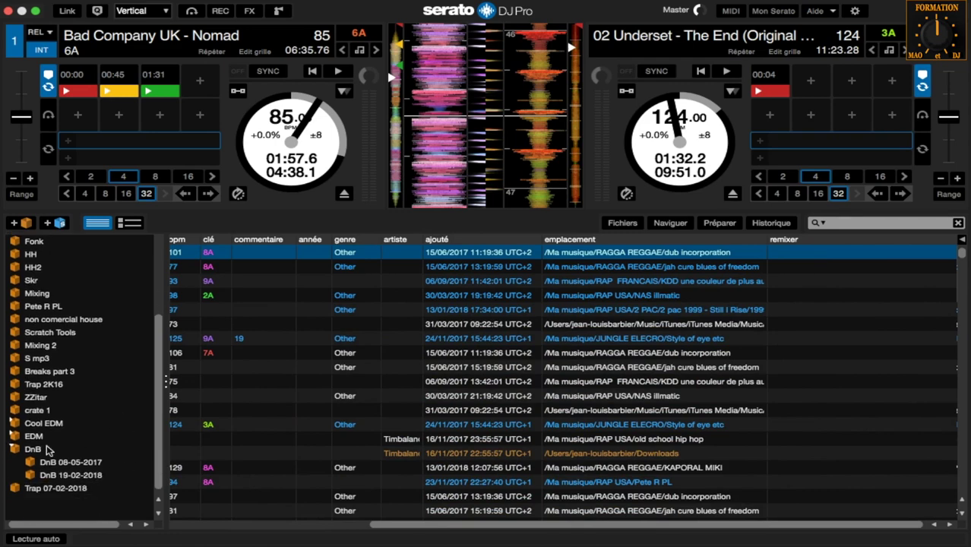
left_click(31, 449)
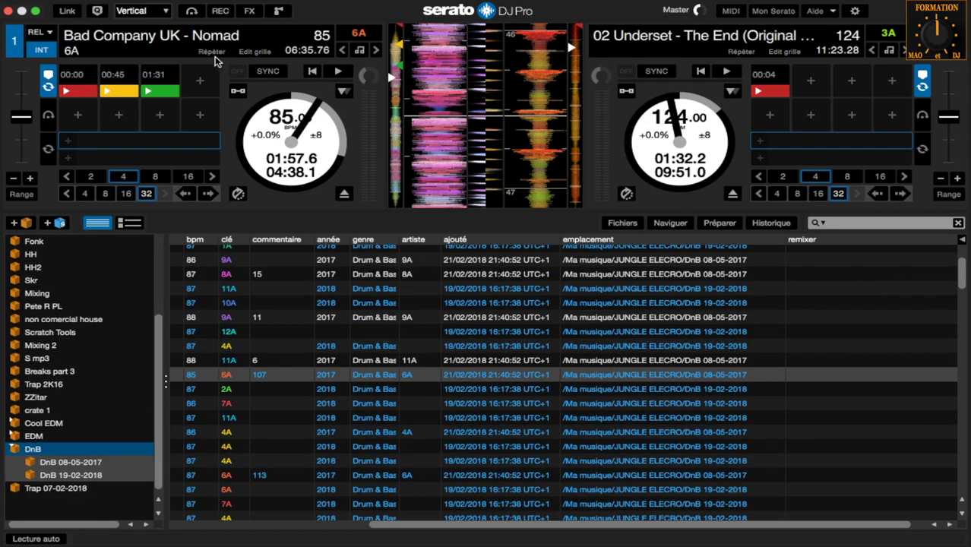
scroll(374, 387, "left", 5)
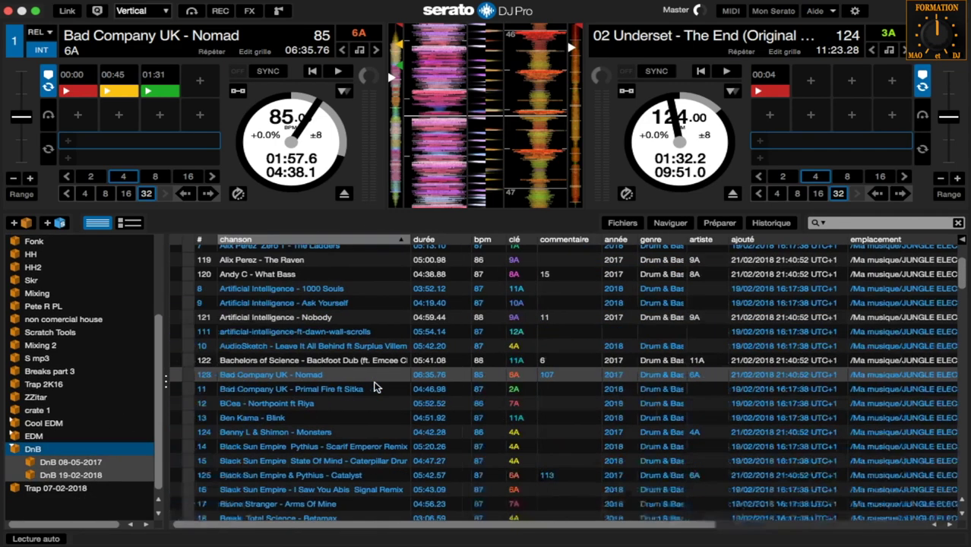
scroll(377, 385, "right", 5)
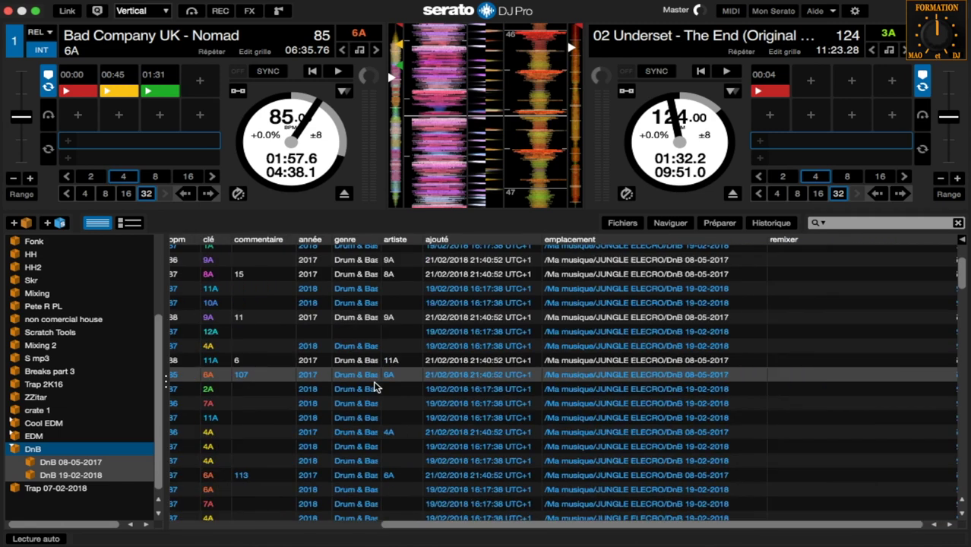
left_click(847, 378)
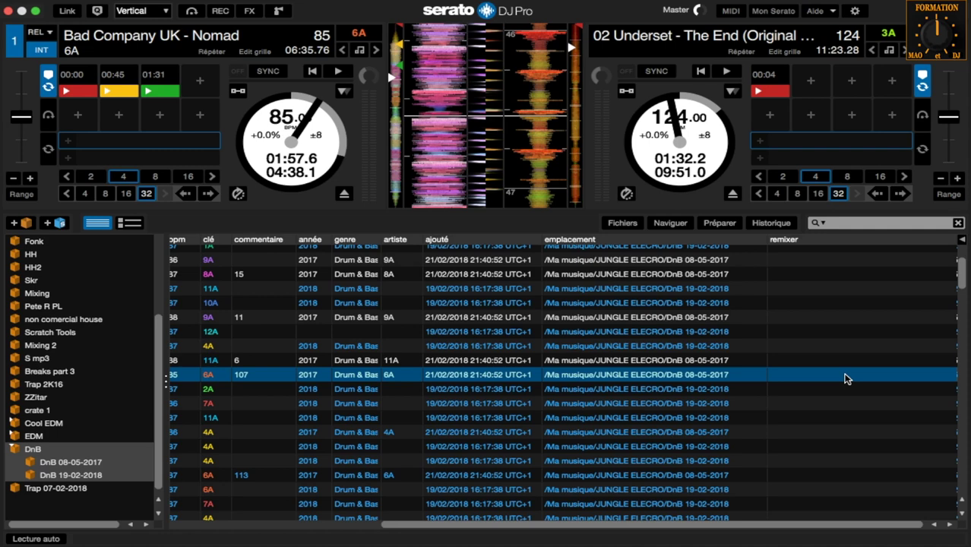
Switch to Finder and open the emoji and symbols character viewer.
key("super+Tab")
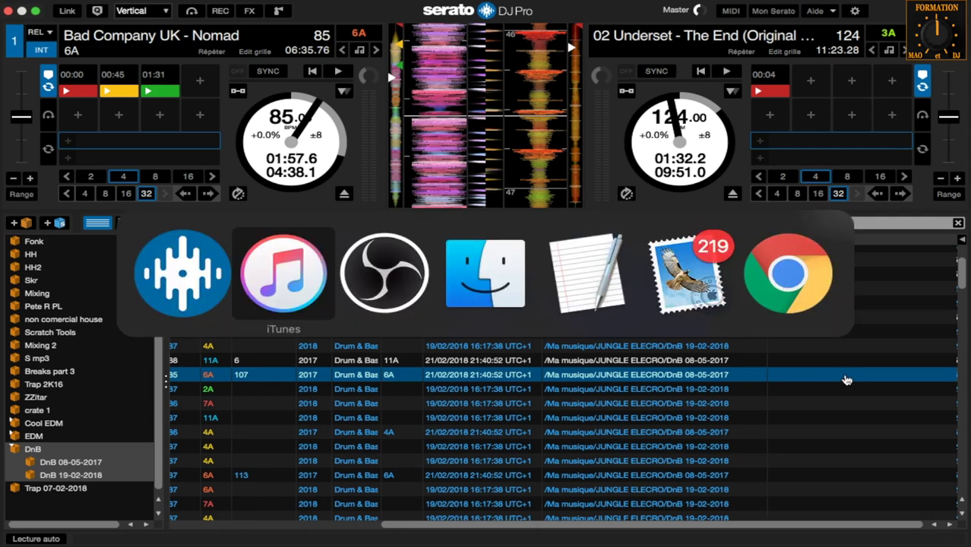
key("super+Tab")
key("super+Tab")
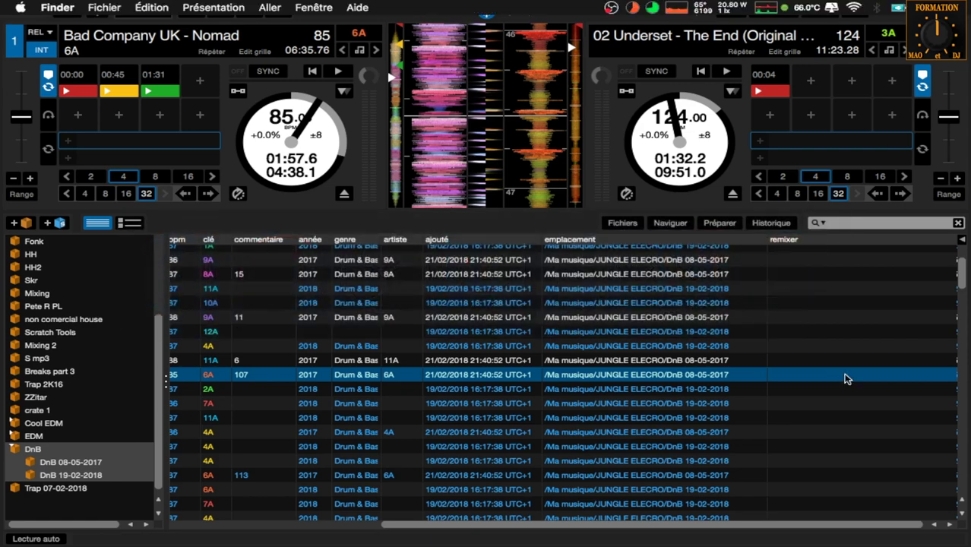
left_click(141, 6)
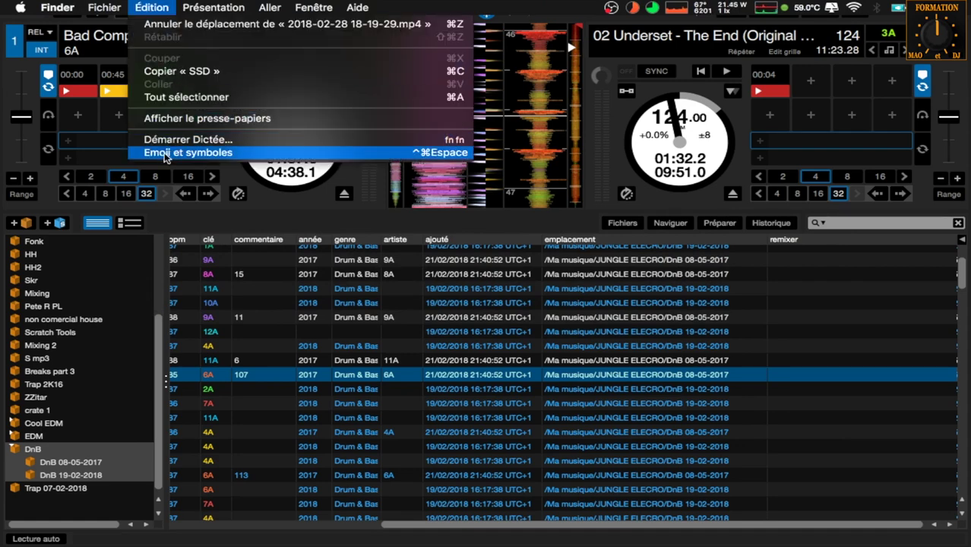
key("Escape")
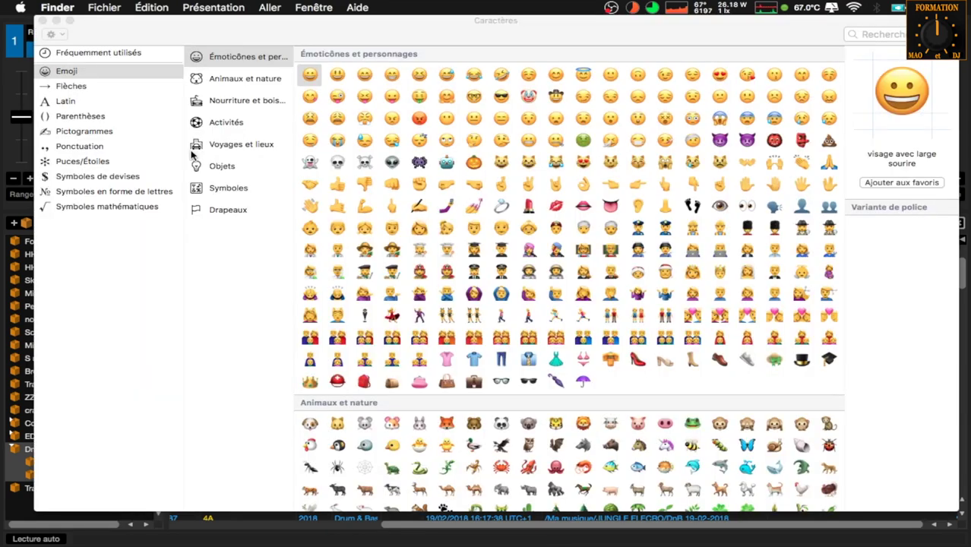
Find the yellow star emoji in the Animaux et nature group and select its Apple Color Emoji font variant.
scroll(456, 190, "down", 8)
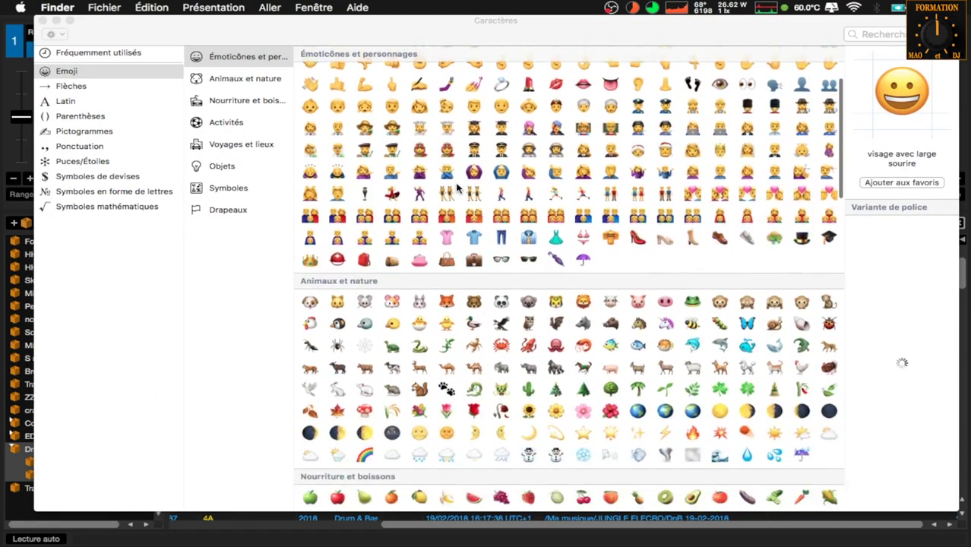
scroll(456, 187, "up", 10)
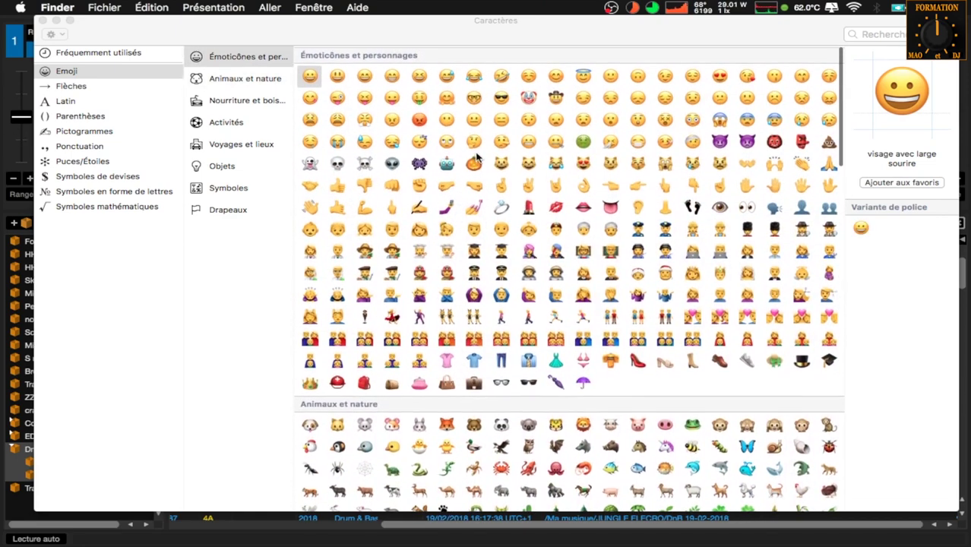
scroll(566, 265, "down", 5)
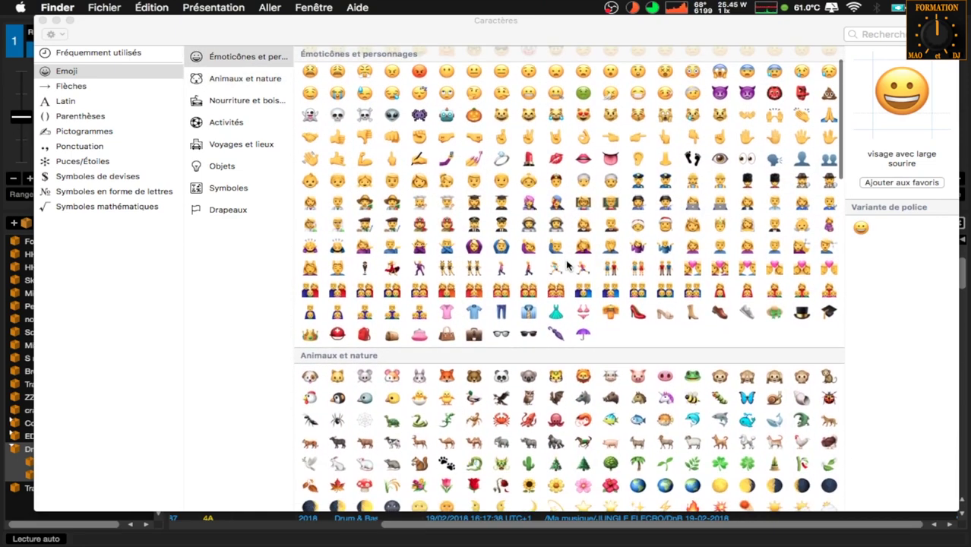
scroll(566, 264, "down", 2)
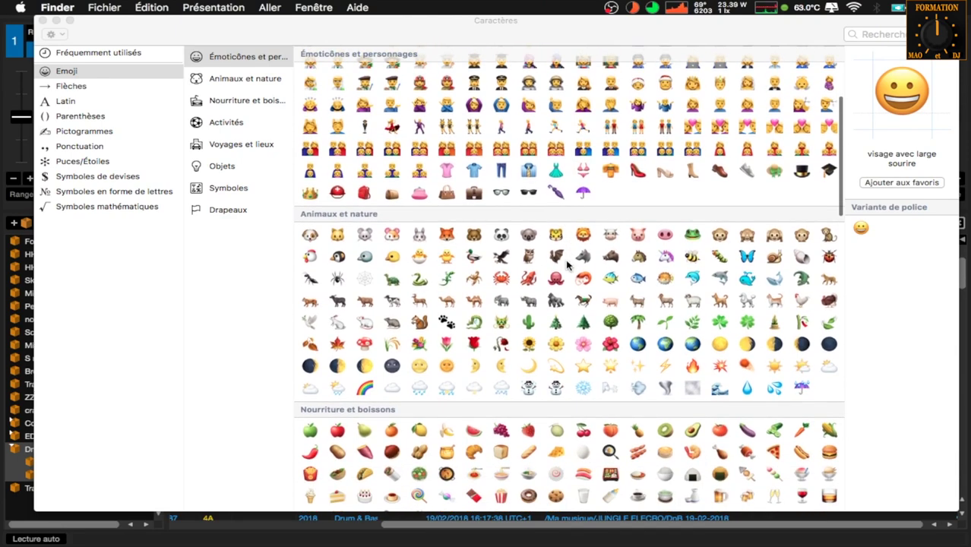
left_click(581, 368)
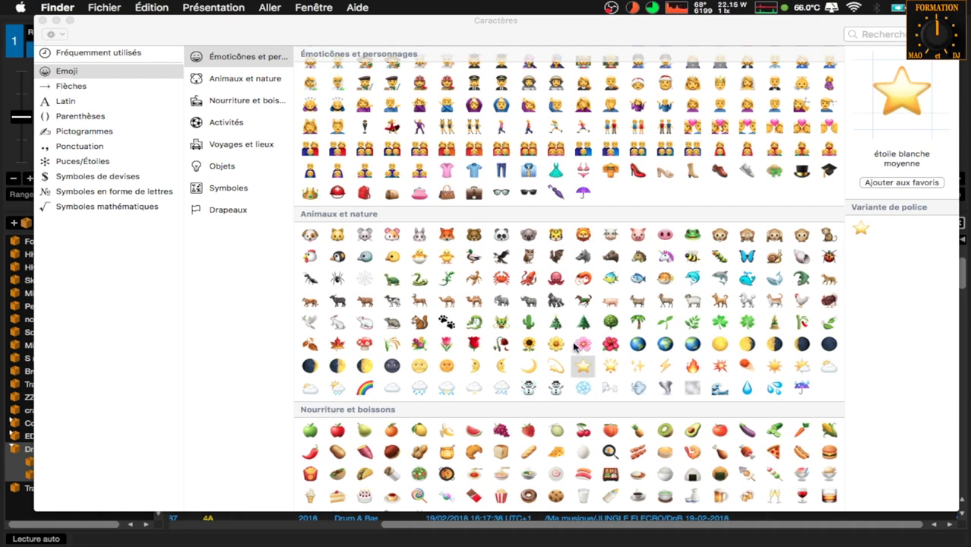
left_click(865, 230)
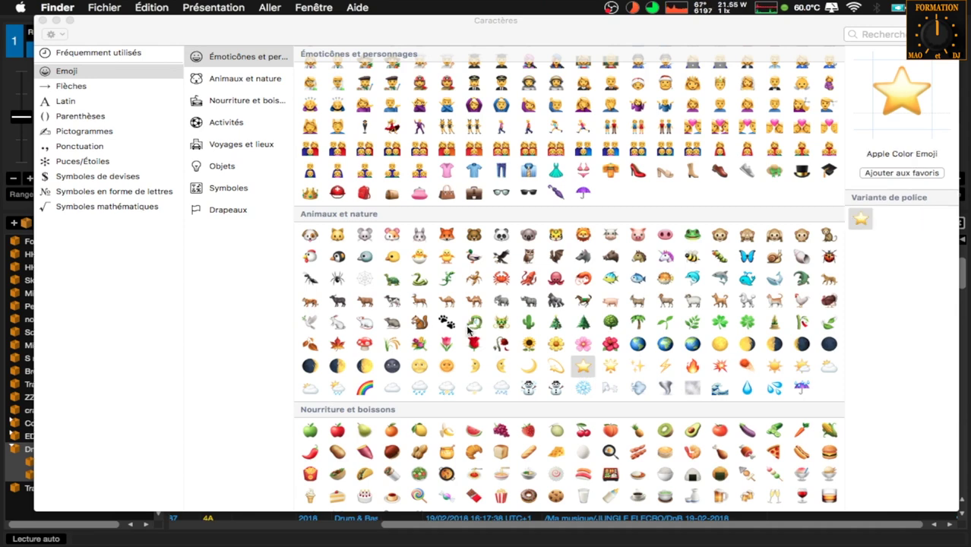
Place the star symbol from the character viewer into the blank TextEdit document Sans titre 4.
key("super+Tab")
key("Tab")
key("Tab")
key("Tab")
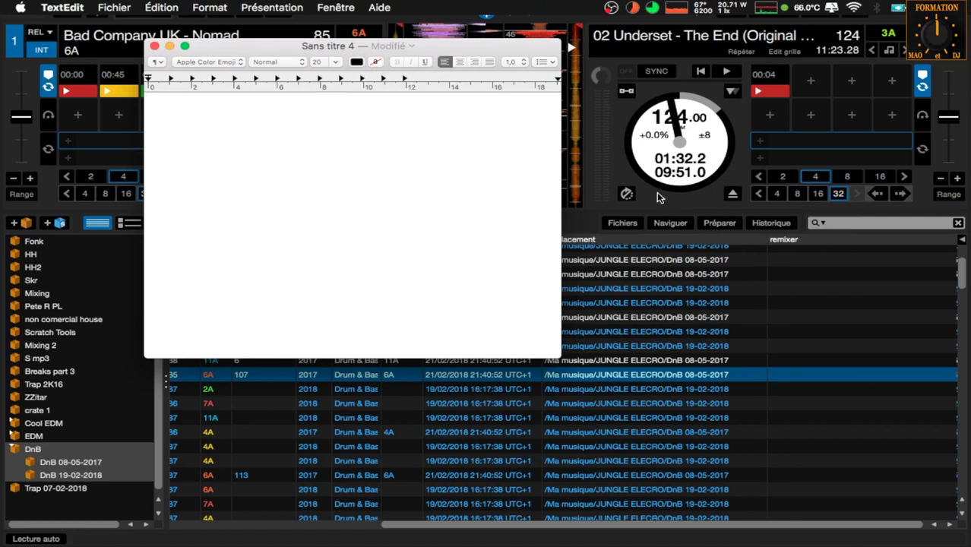
key("super+Tab")
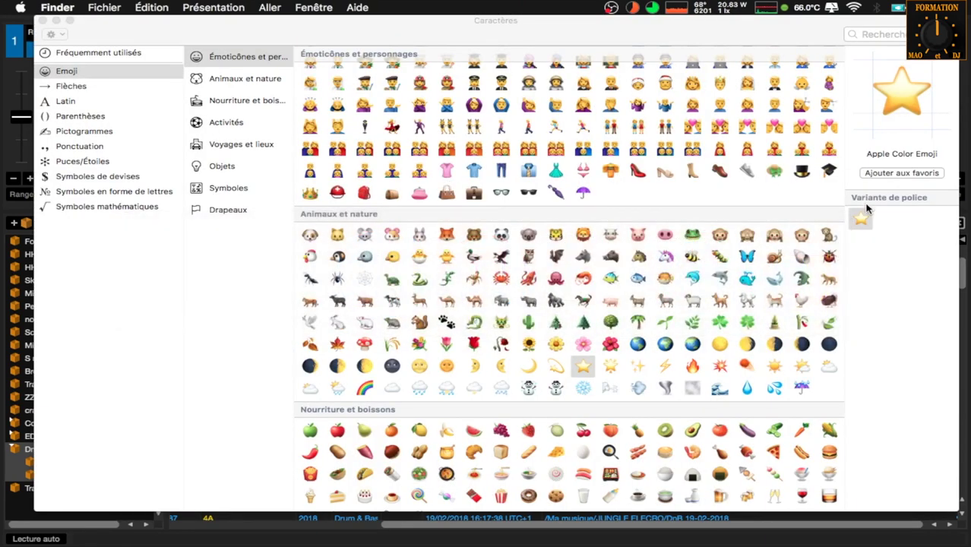
left_click_drag(861, 220, 287, 150)
key("super+Tab")
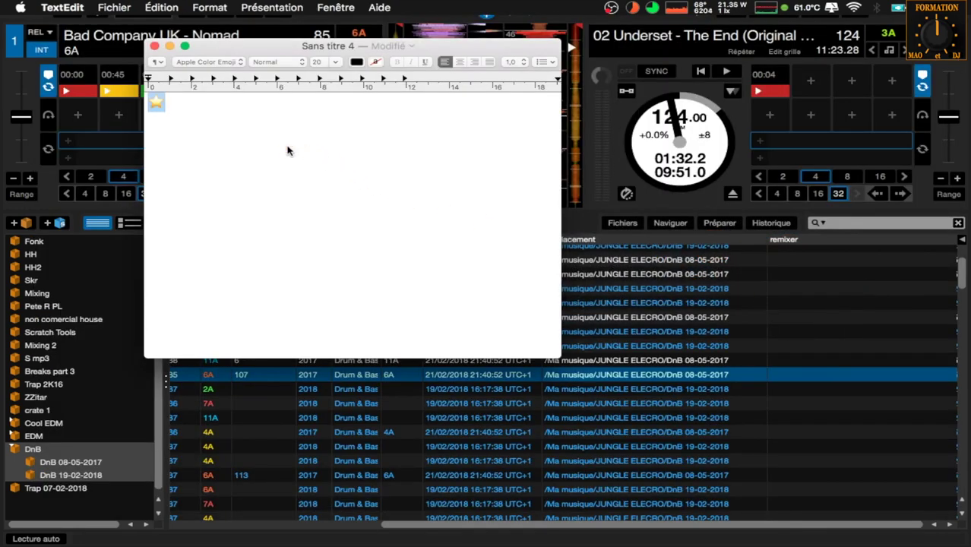
Select the star in the TextEdit document and copy it.
left_click(283, 151)
left_click_drag(168, 105, 143, 101)
key("super+c")
left_click(161, 6)
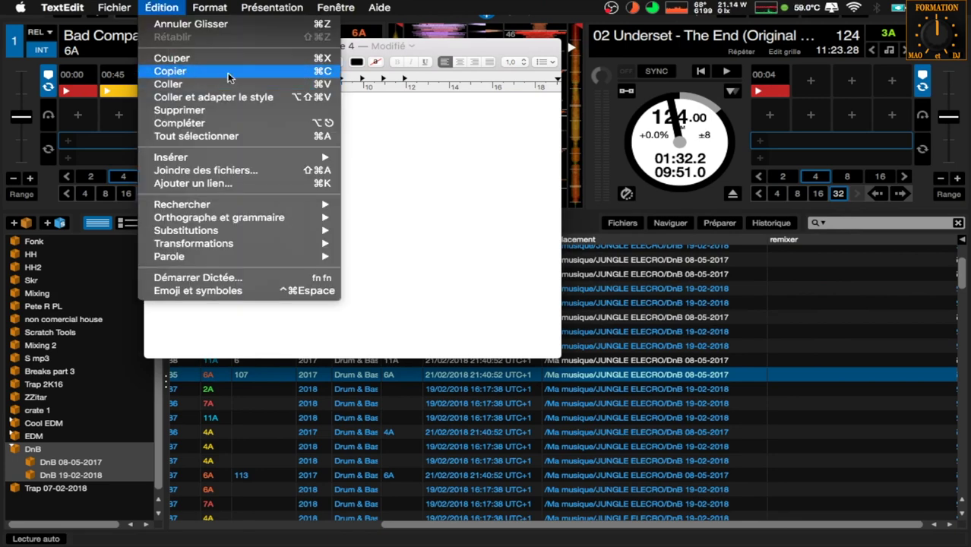
left_click(405, 199)
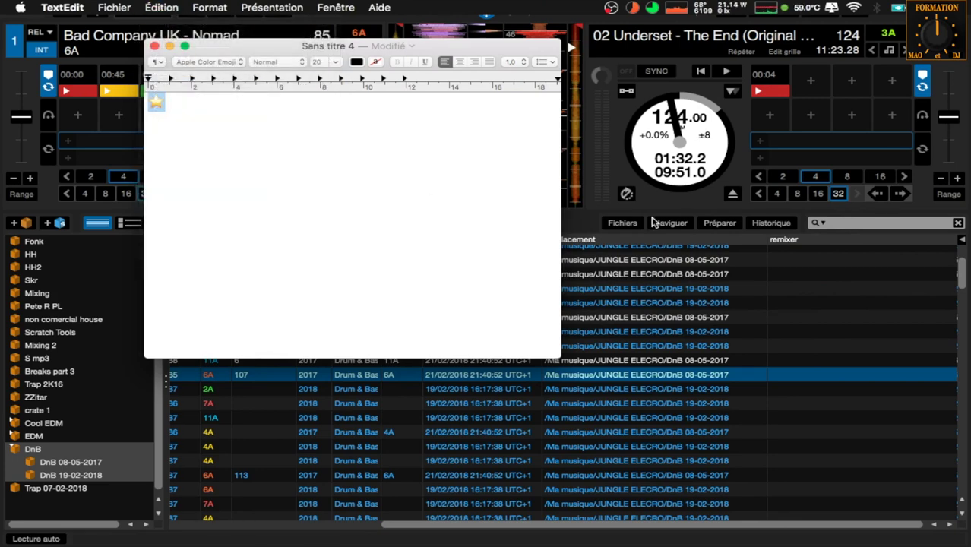
Switch back to Serato DJ Pro and paste five stars into the Bad Company UK - Nomad track's remixer field.
left_click(819, 380)
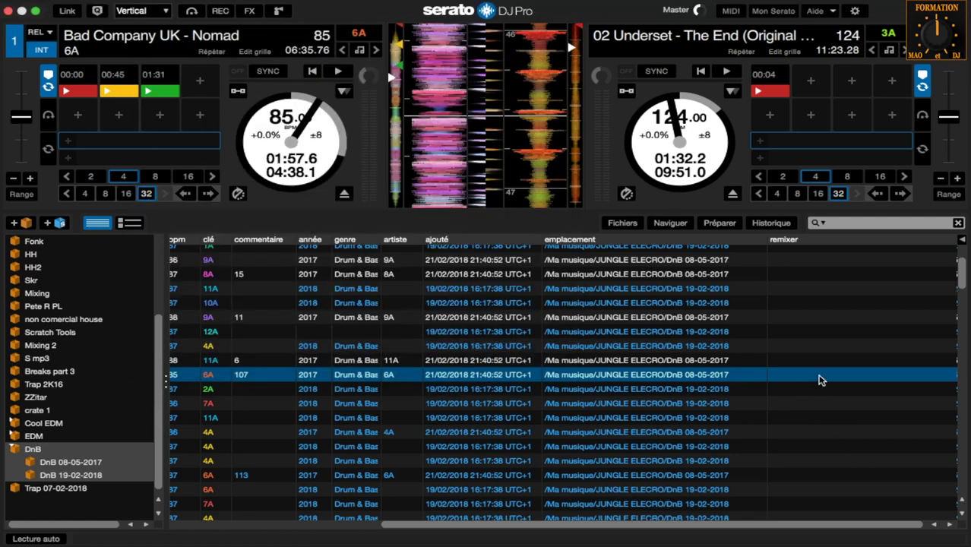
double_click(819, 380)
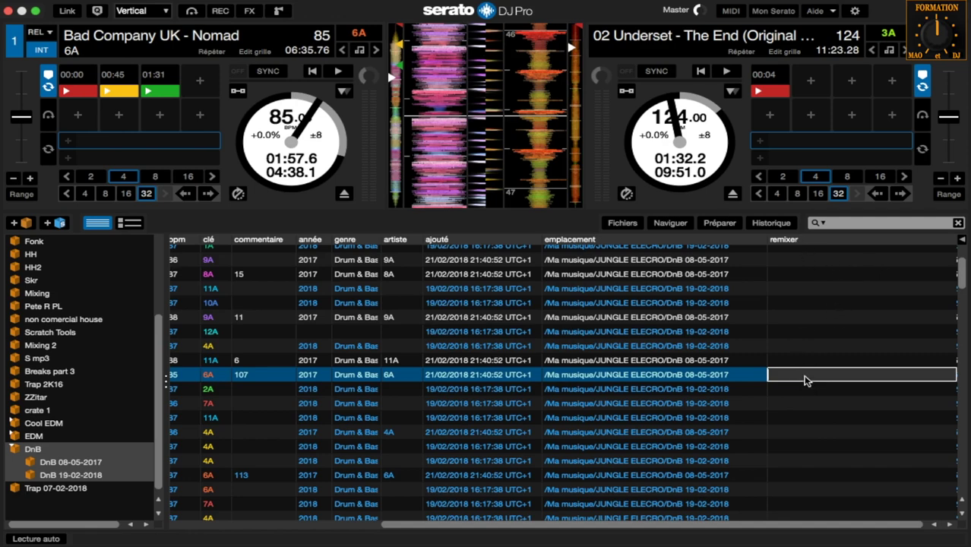
key("super+v")
key("super+v")
key("super+v")
key("super+v")
key("Return")
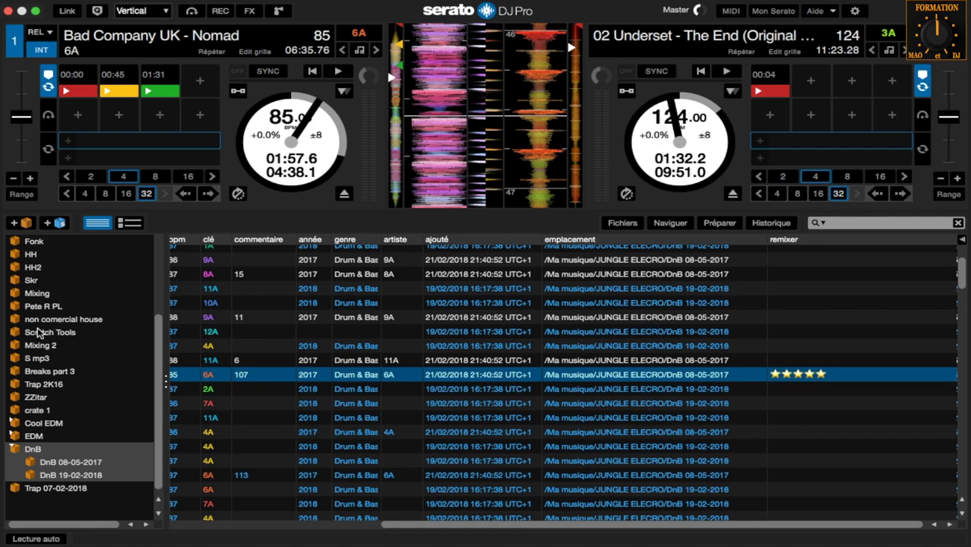
Open the Skr crate and enter four stars in the remixer field of its fifth track (128 BPM, key 9A).
left_click(34, 280)
scroll(479, 347, "right", 8)
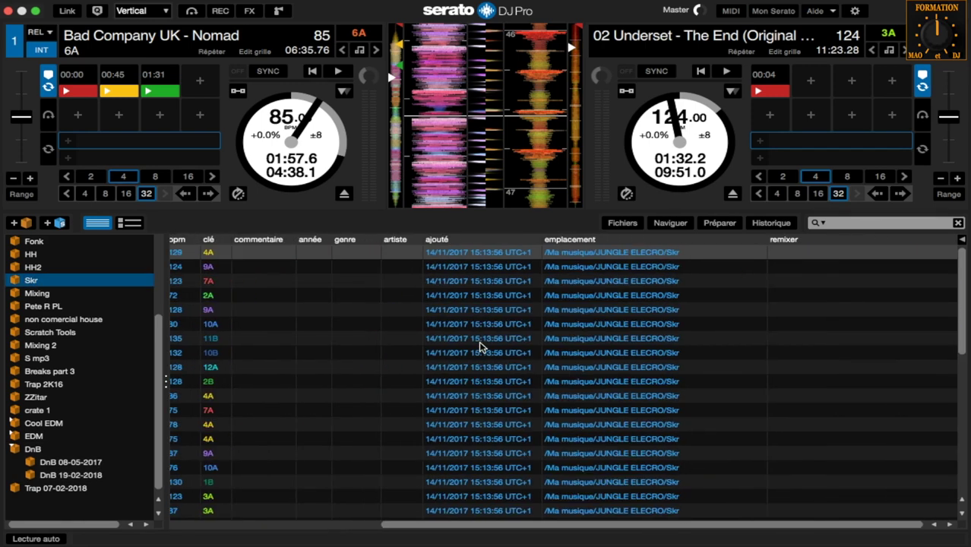
double_click(810, 311)
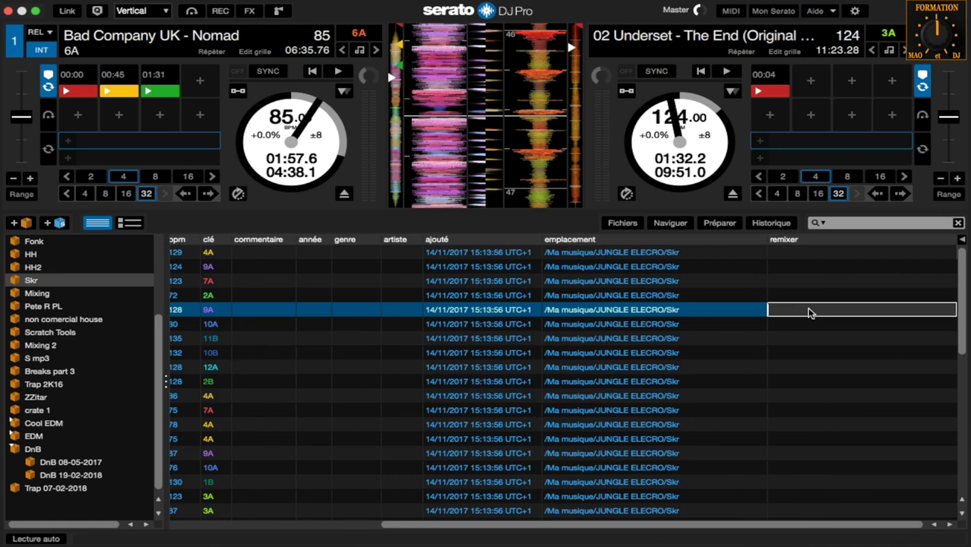
type("★★★★")
key("Return")
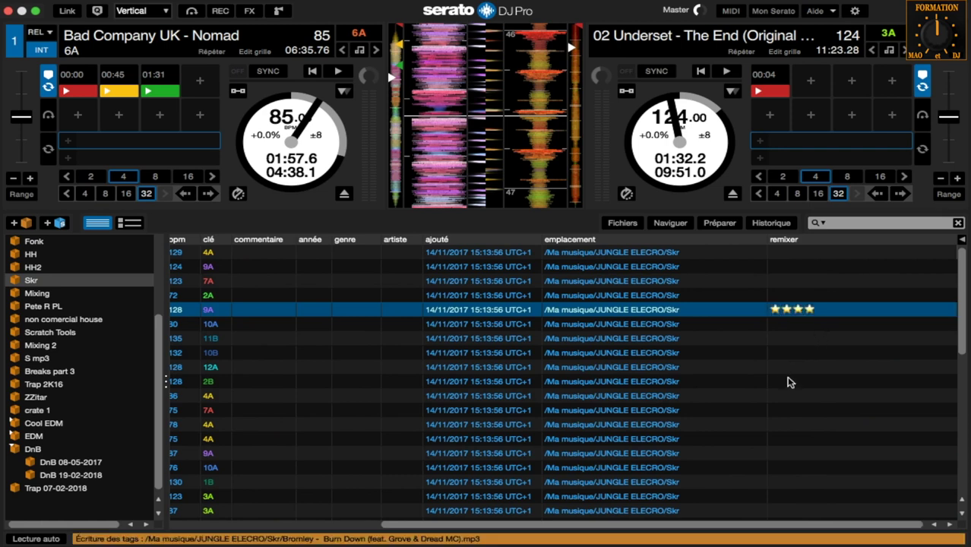
Open the Breaks part 3 crate and enter three stars in the remixer field of the Q & A crab track.
left_click(41, 373)
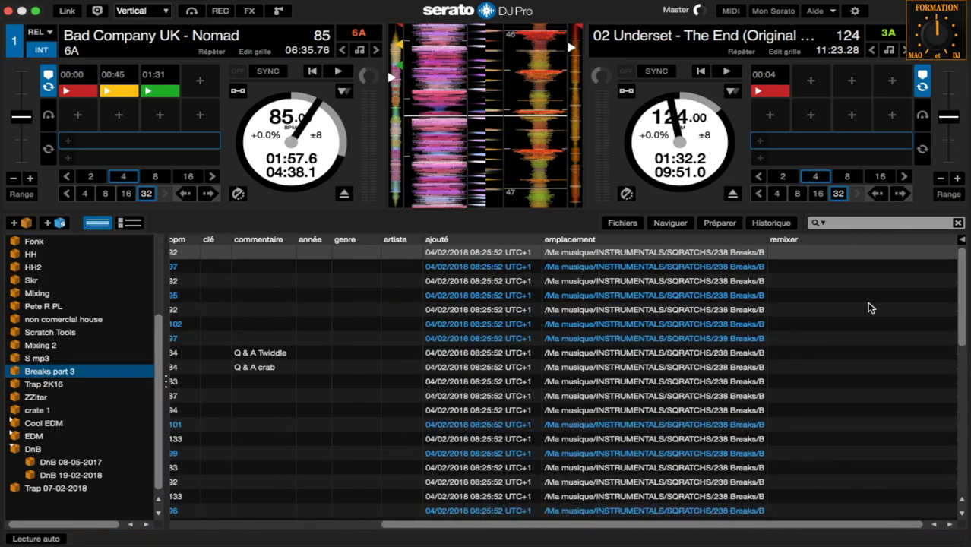
double_click(821, 368)
type("★★★")
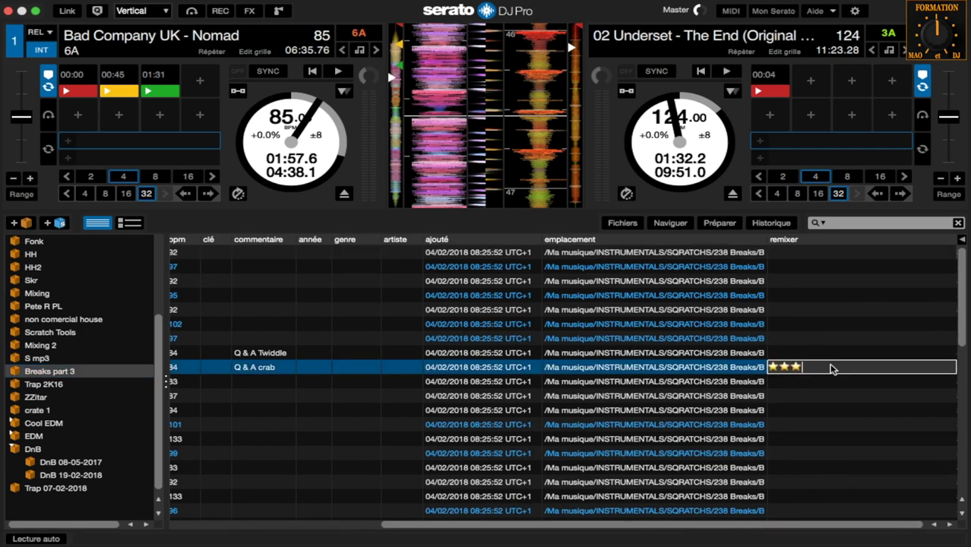
key("Return")
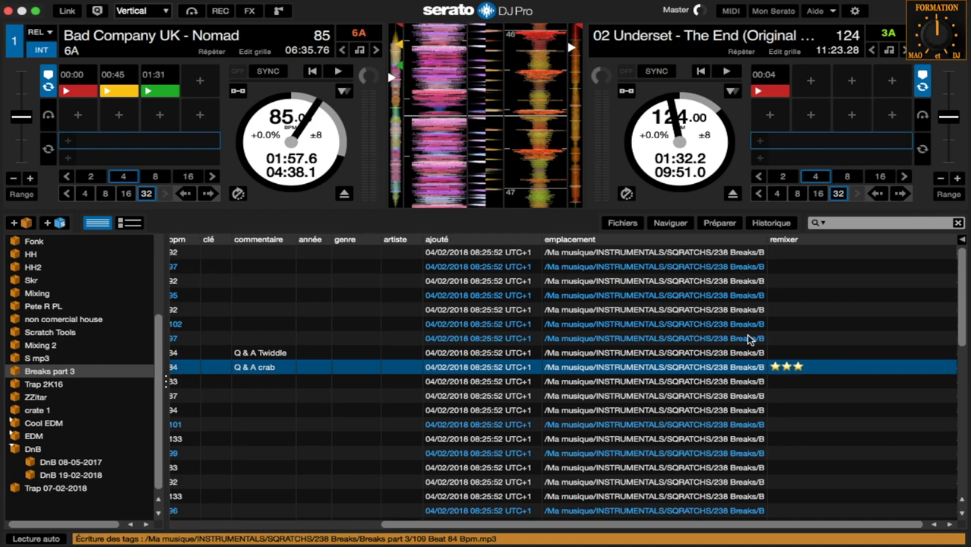
Open the full library (Tout...) and sort all tracks by the remixer column in ascending order.
scroll(747, 338, "left", 5)
scroll(768, 340, "right", 5)
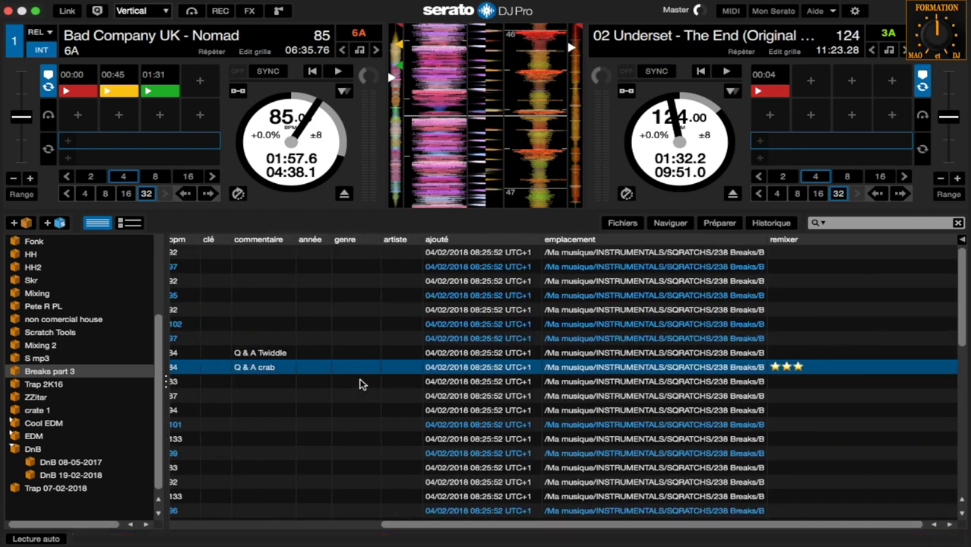
scroll(360, 382, "left", 5)
scroll(361, 383, "right", 5)
scroll(393, 392, "left", 5)
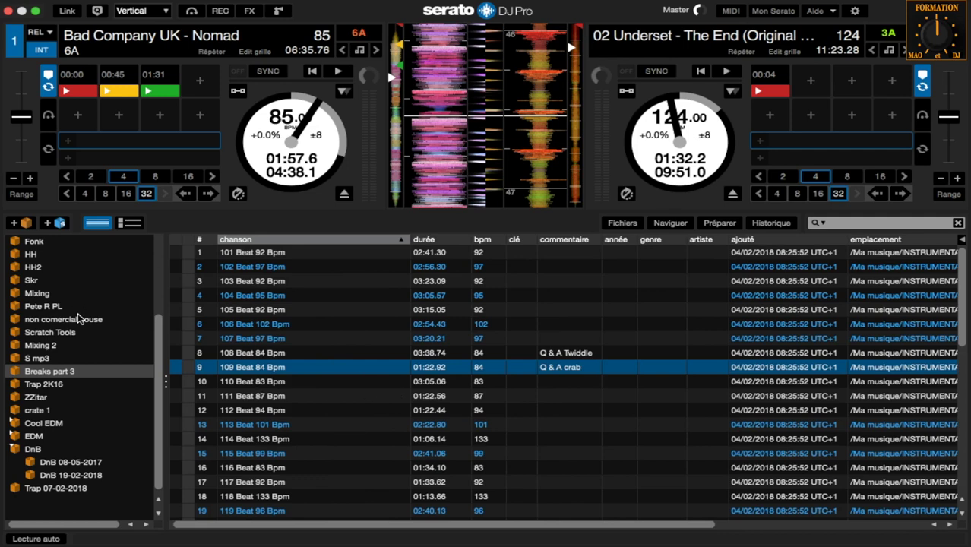
scroll(112, 339, "up", 5)
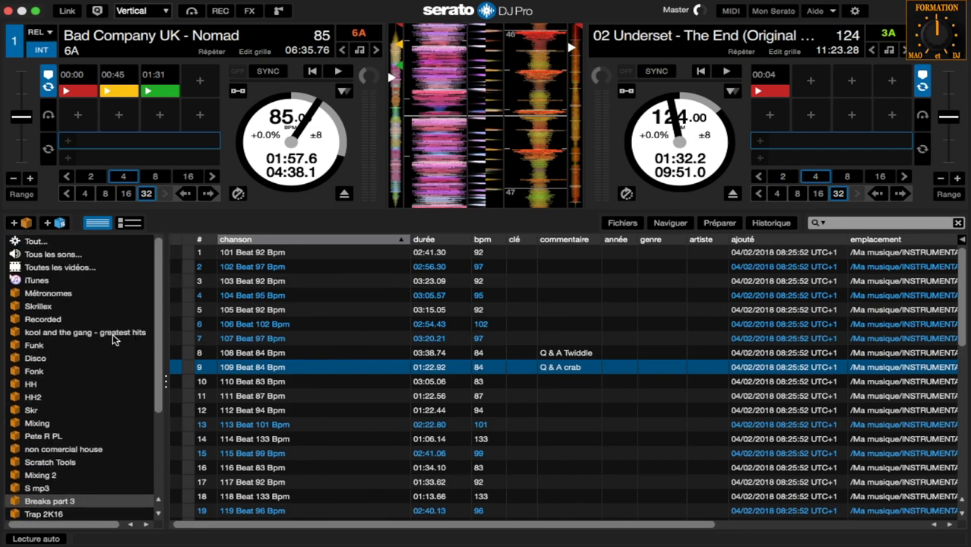
left_click(39, 244)
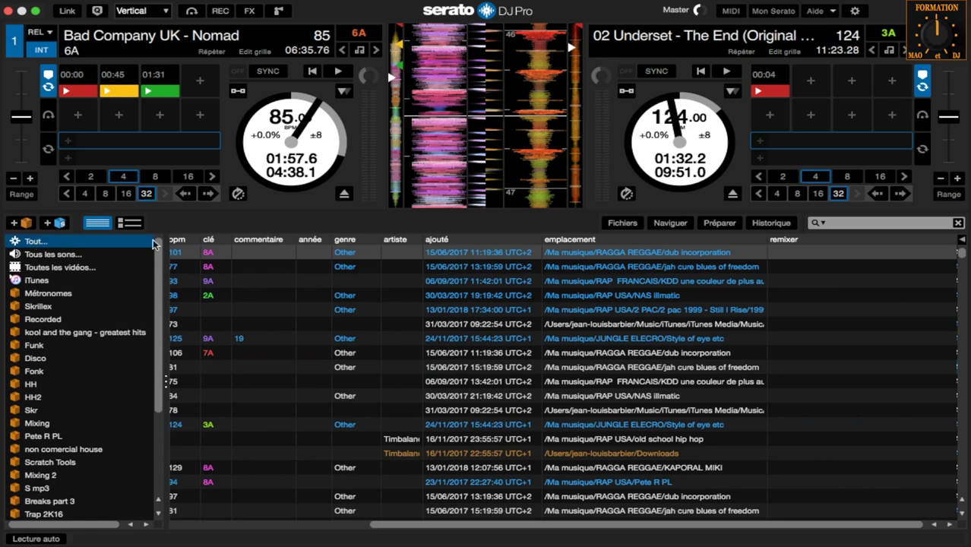
left_click(824, 239)
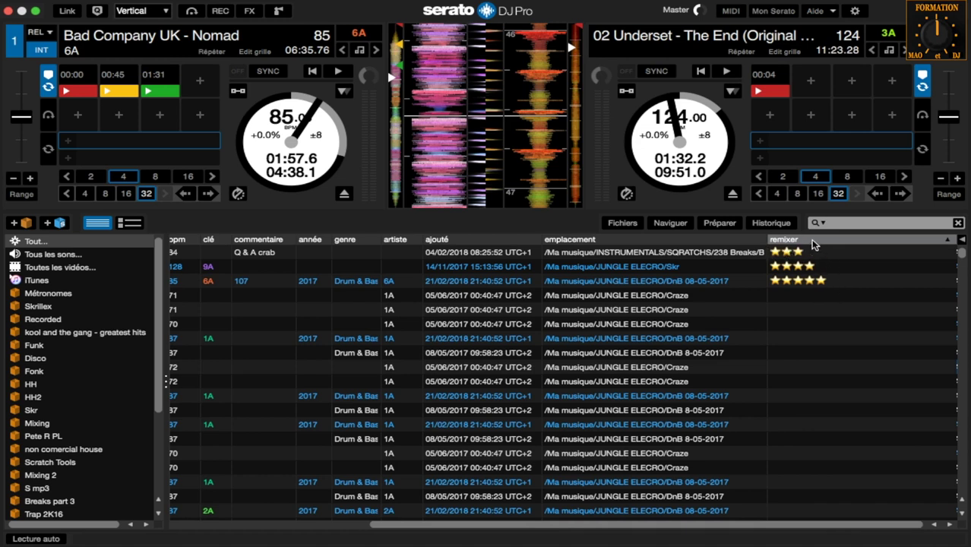
Toggle the remixer sort order, leave it descending, and check both ends of the full library for the star-rated tracks.
left_click(812, 241)
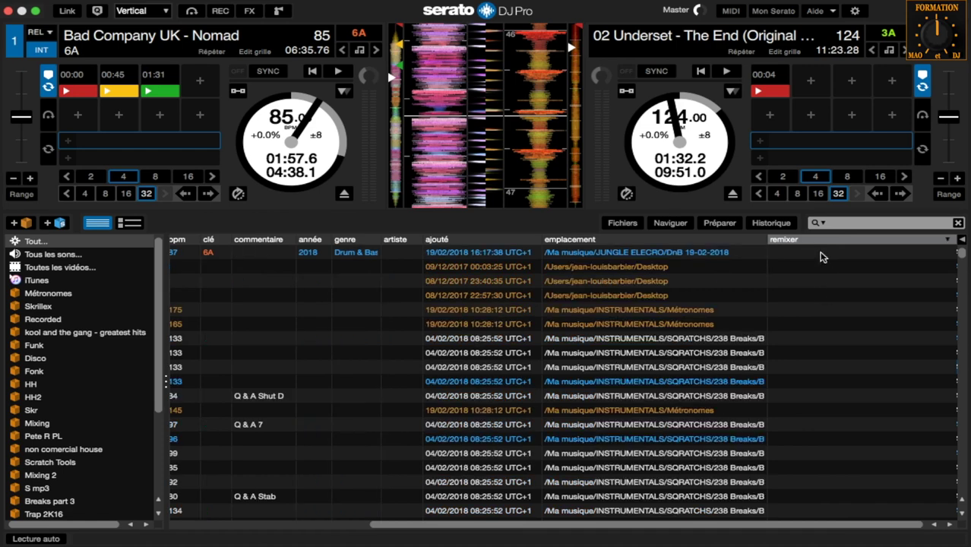
left_click(787, 242)
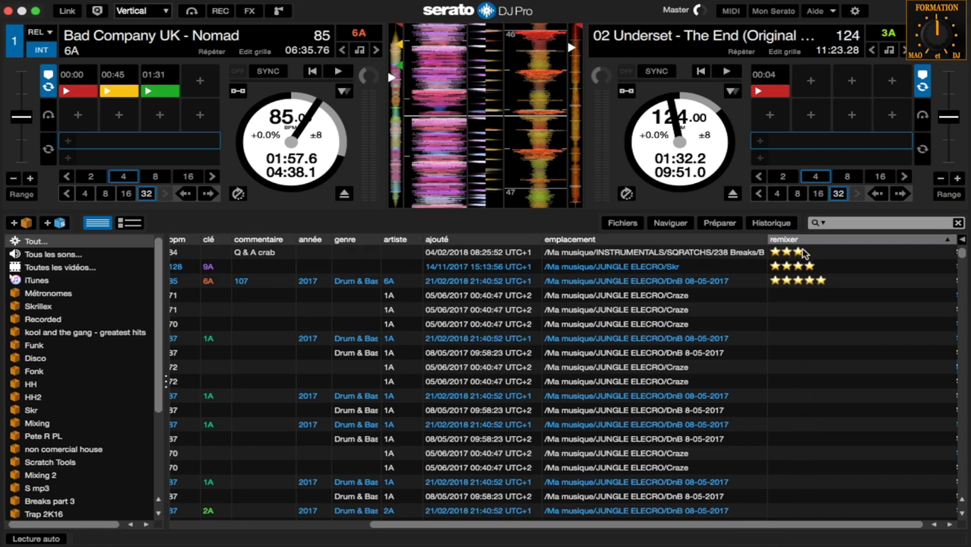
left_click(791, 241)
scroll(841, 298, "down", 10)
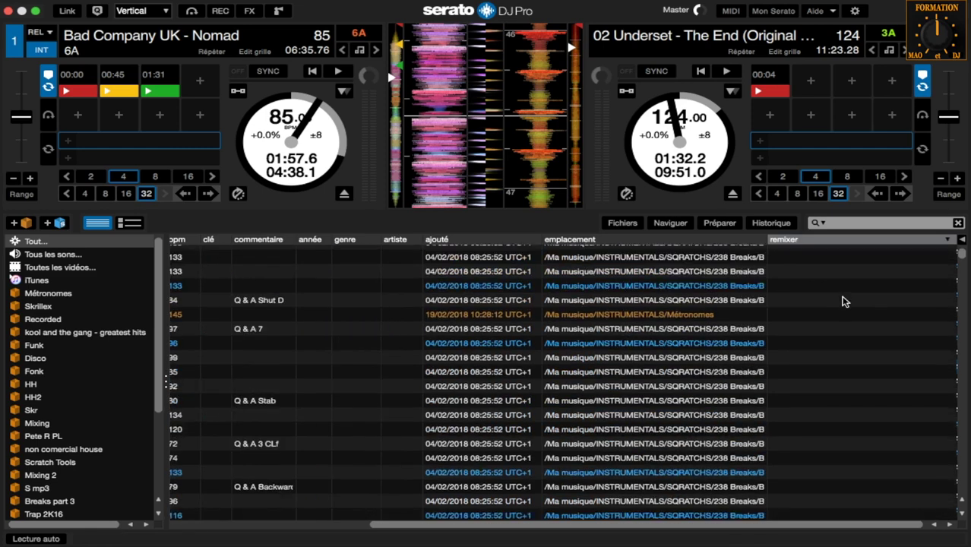
left_click_drag(963, 271, 965, 515)
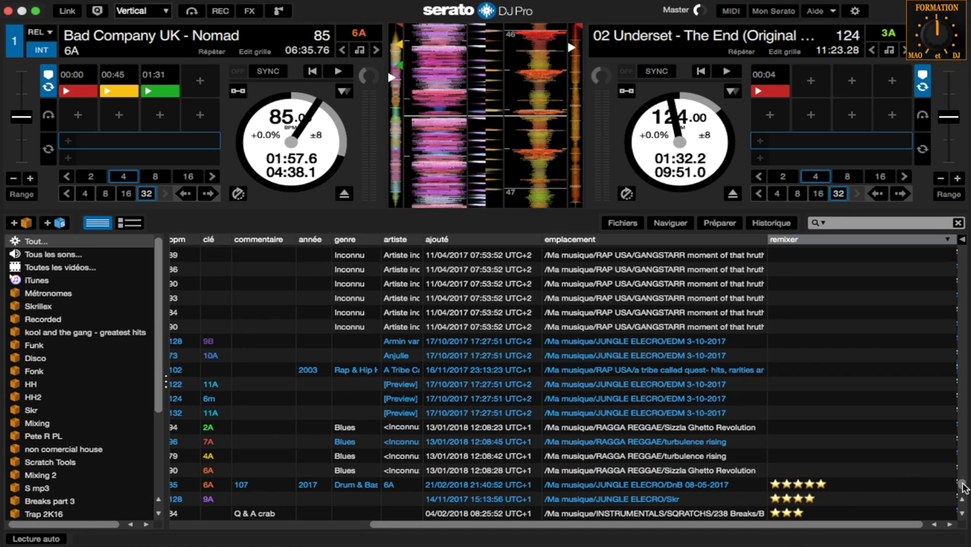
left_click_drag(964, 487, 968, 225)
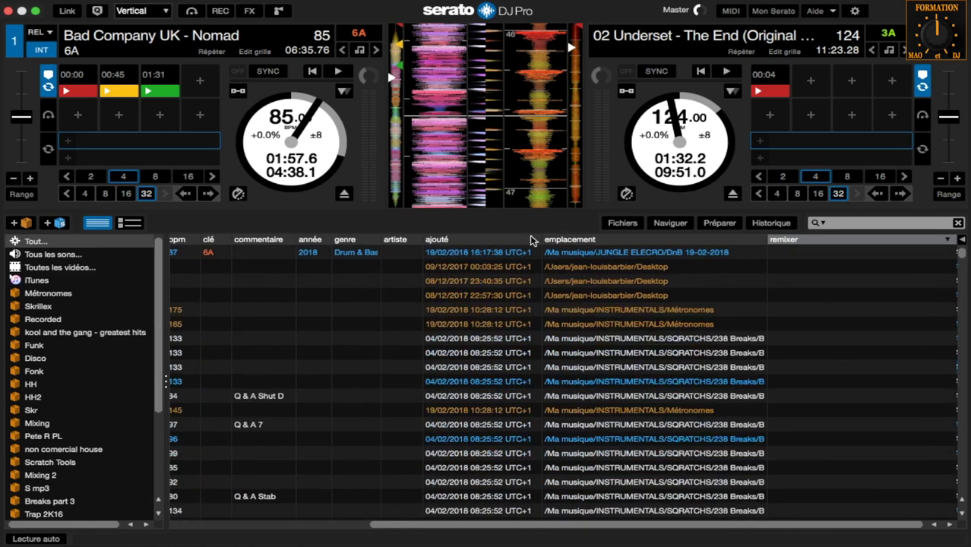
left_click(34, 242)
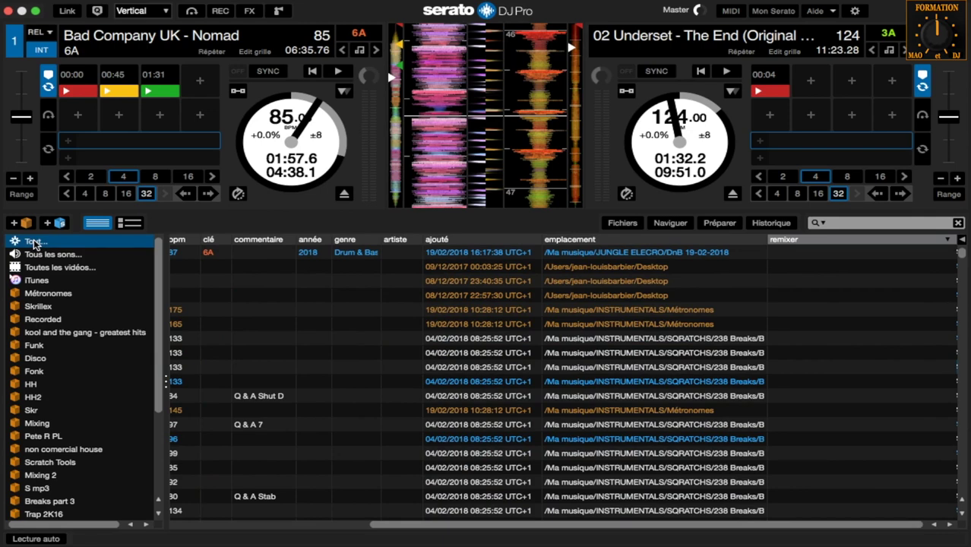
Sort the full library by the remixer column in ascending order and look across the columns of the star-rated tracks.
left_click(796, 240)
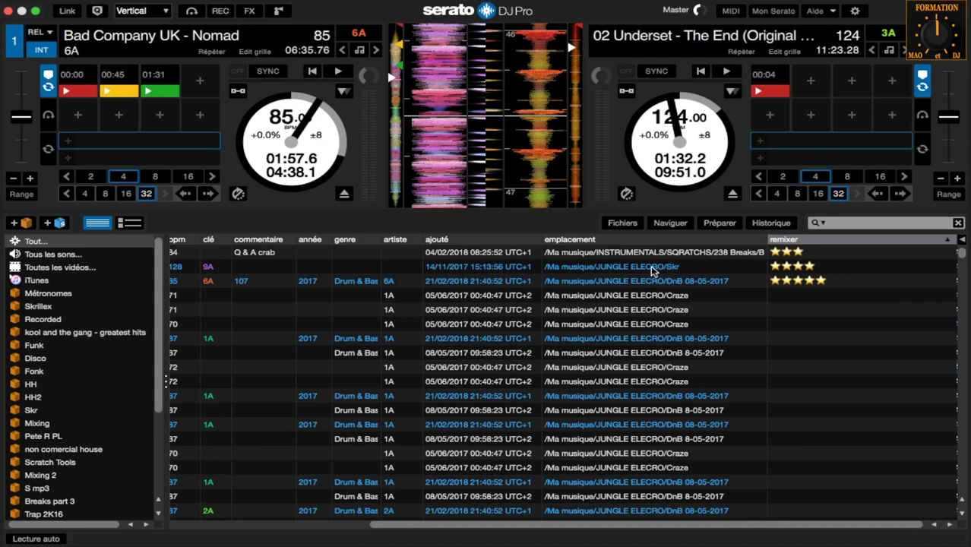
scroll(534, 374, "left", 5)
scroll(534, 374, "right", 5)
Switch to iTunes, check the star rating of Messy machinery in the Extrawelt playlist, and return to Serato DJ Pro.
key("super+Tab")
key("super+Tab")
key("super+Tab")
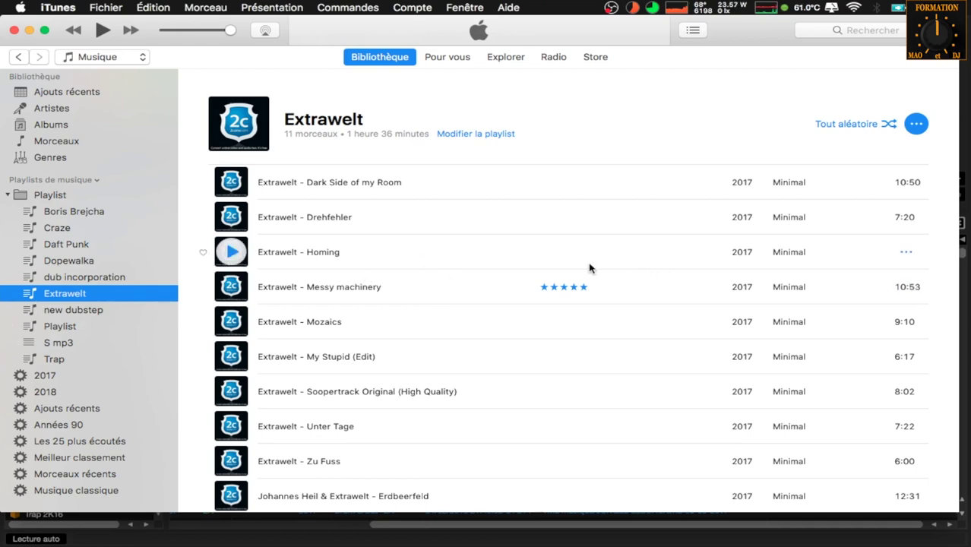
key("super+Tab")
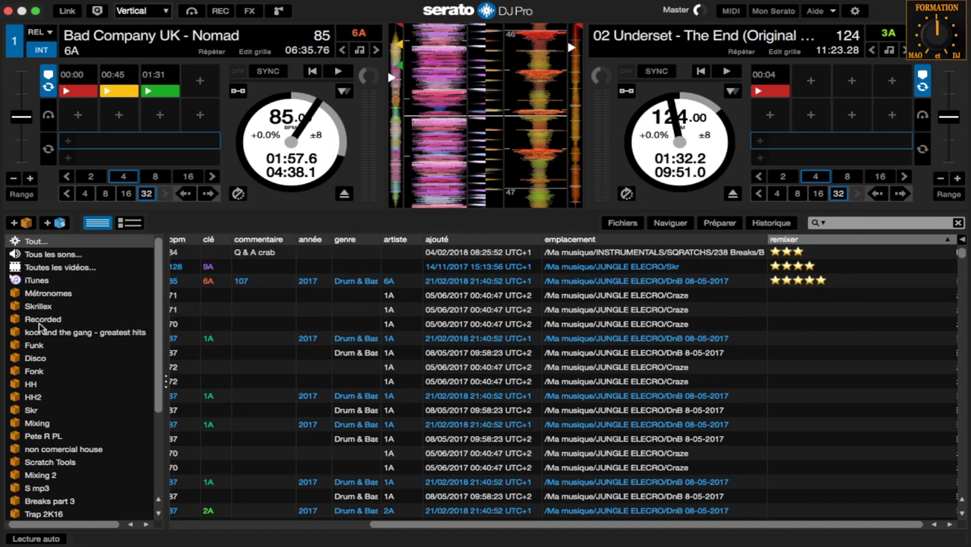
Open the Extrawelt playlist from the iTunes library and select the Messy machinery track.
left_click(18, 281)
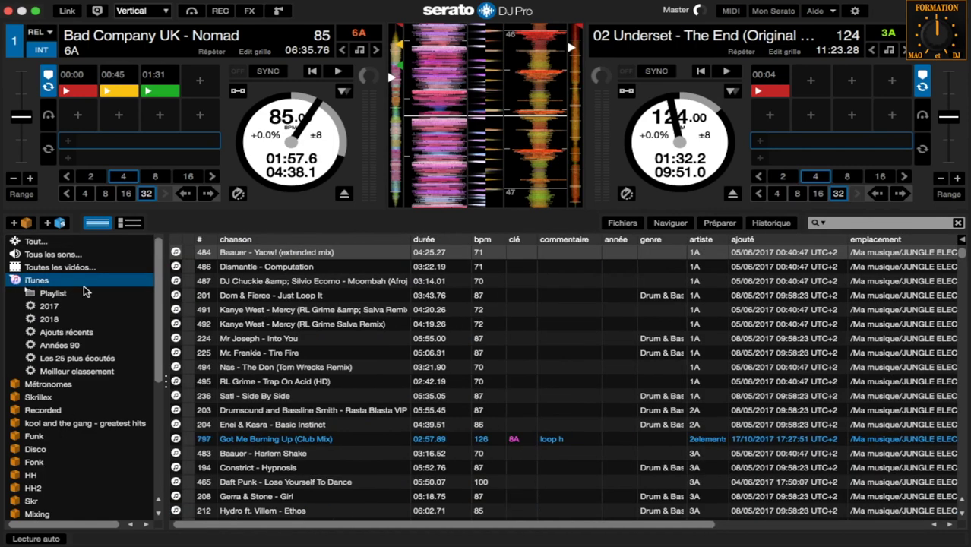
left_click(30, 295)
left_click(82, 372)
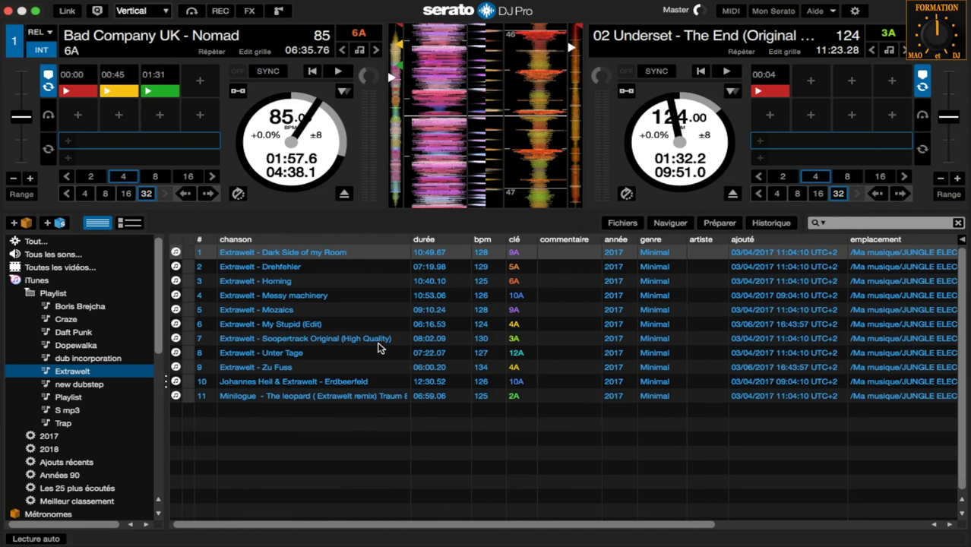
left_click(322, 296)
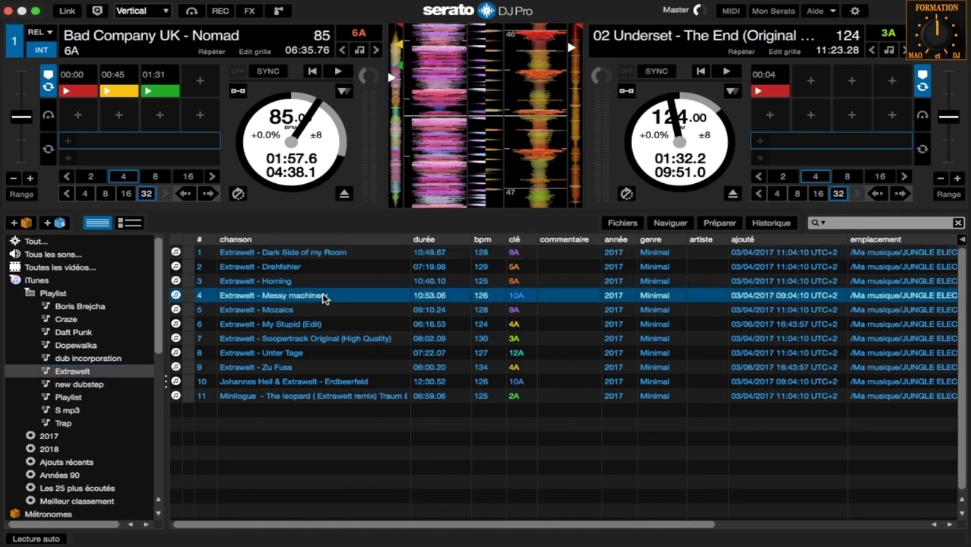
Compare Messy machinery's rating in iTunes with its columns in Serato DJ Pro, and check the available columns for a rating option.
key("super+Tab")
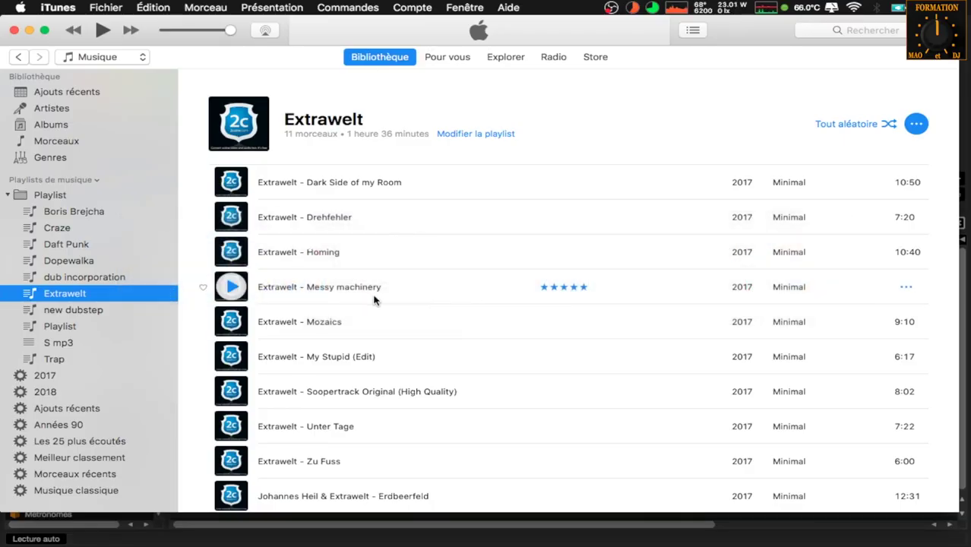
key("super+Tab")
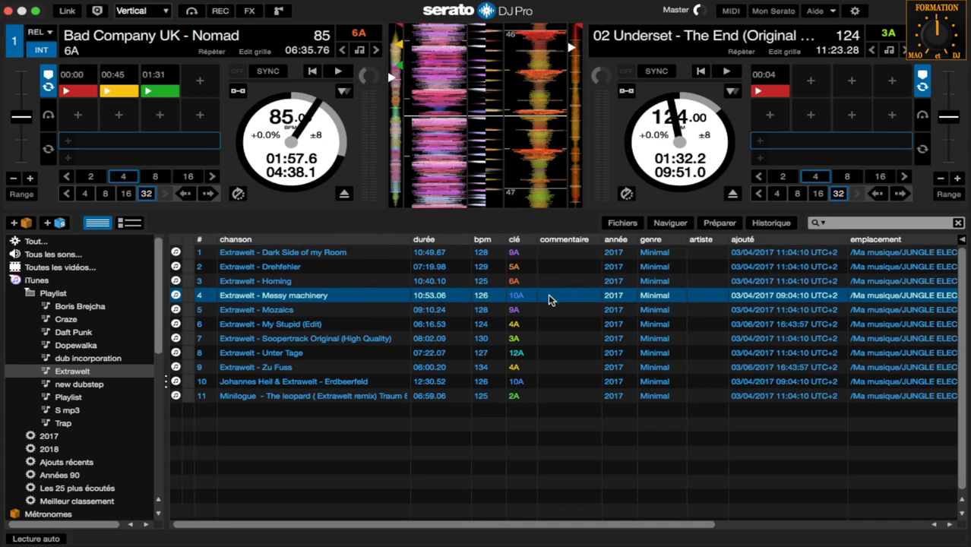
scroll(548, 298, "right", 5)
scroll(549, 299, "left", 8)
right_click(575, 238)
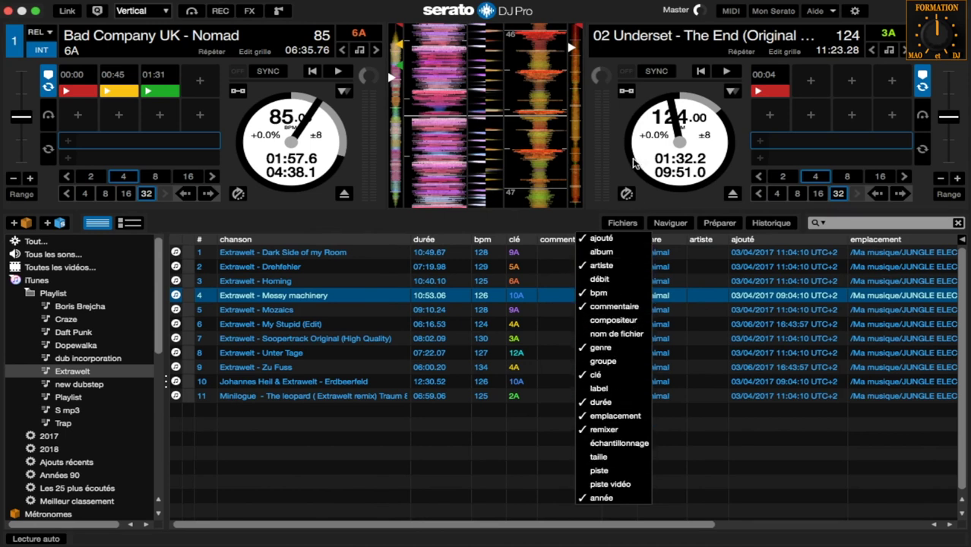
left_click(571, 224)
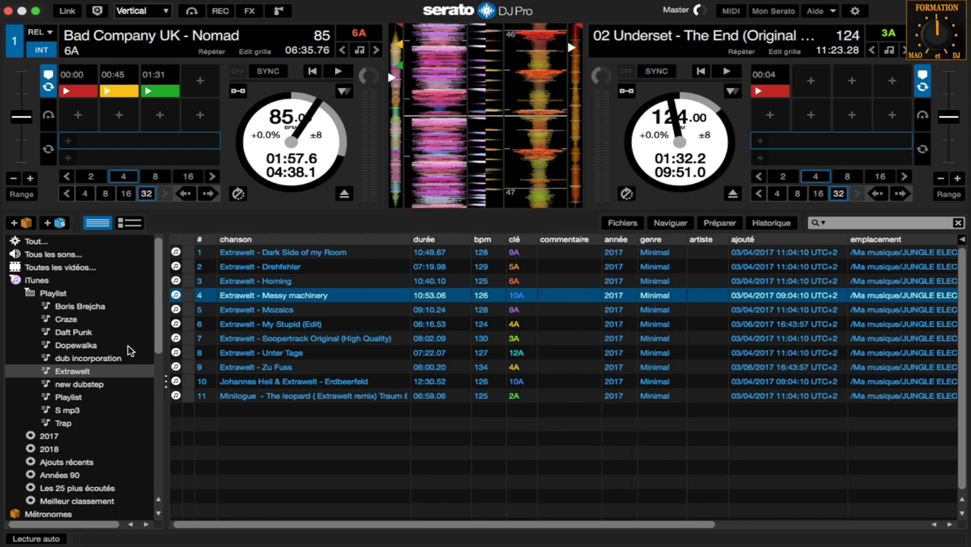
Collapse the iTunes playlists and reopen the full library (Tout...) showing the remixer column.
left_click(36, 296)
left_click(18, 281)
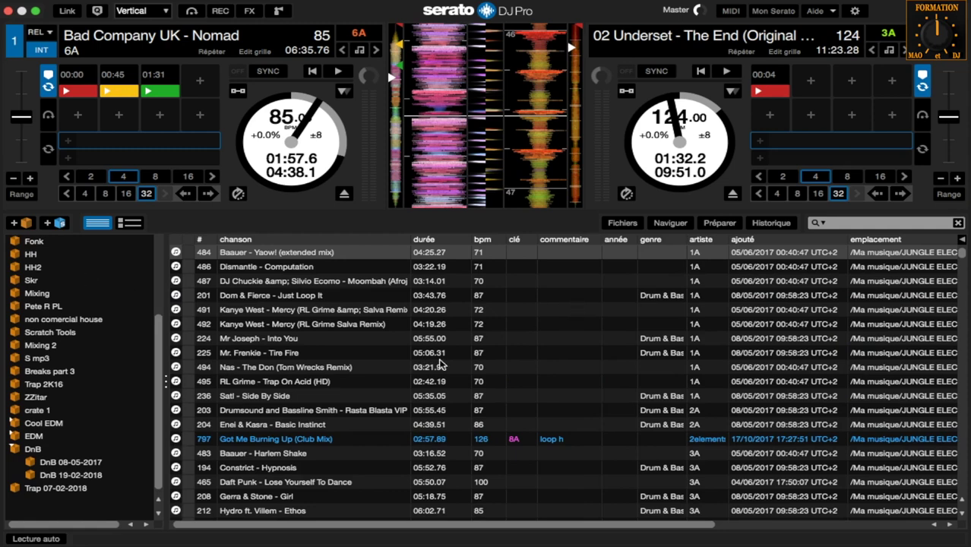
scroll(440, 363, "right", 5)
scroll(441, 364, "down", 3)
scroll(440, 364, "up", 3)
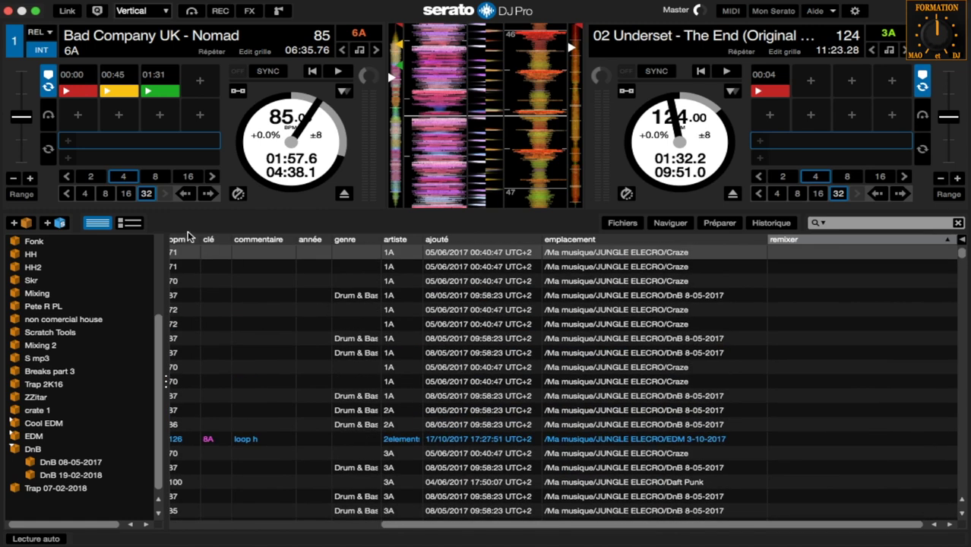
scroll(41, 332, "up", 5)
left_click(36, 242)
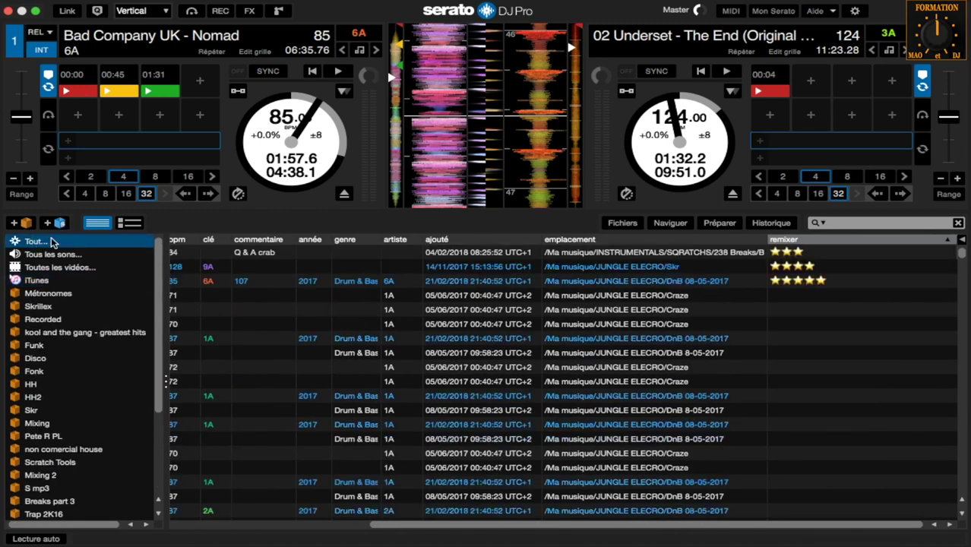
Review the available column options in the full library and look across all columns of the star-rated tracks.
right_click(810, 243)
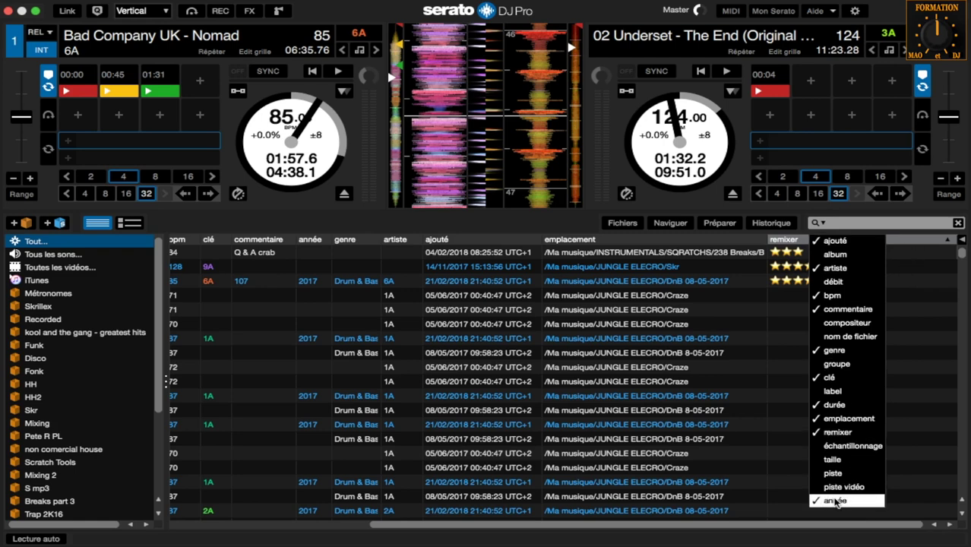
left_click(726, 240)
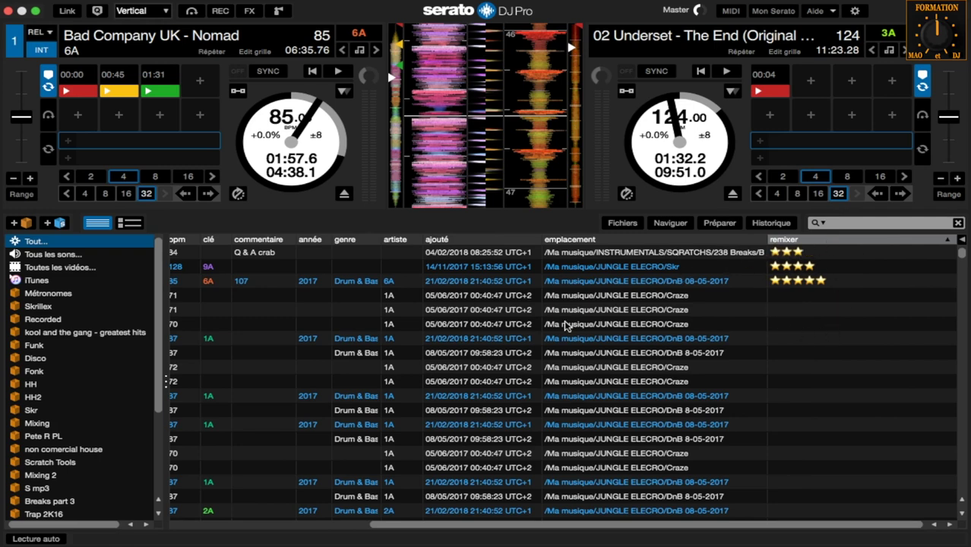
scroll(562, 326, "left", 5)
scroll(226, 279, "right", 5)
scroll(225, 280, "left", 5)
scroll(226, 280, "right", 5)
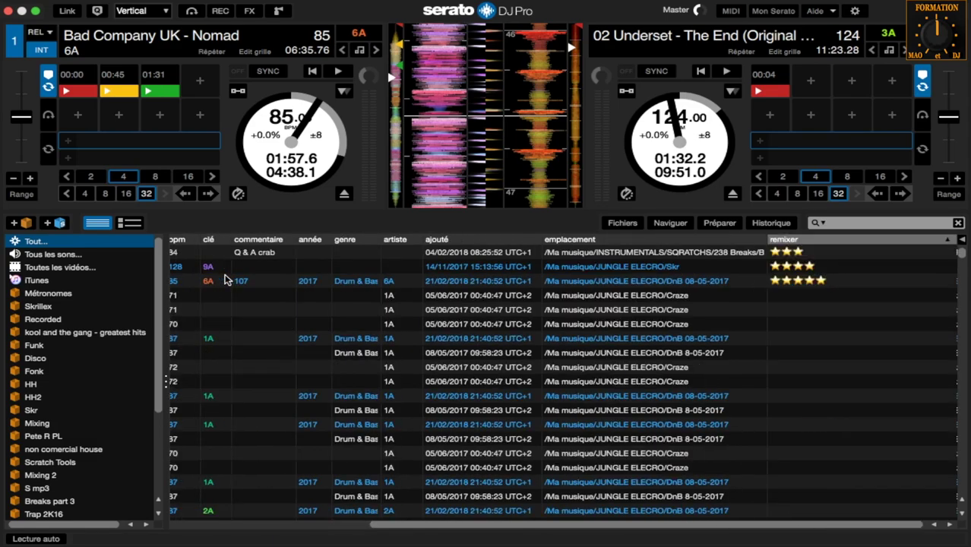